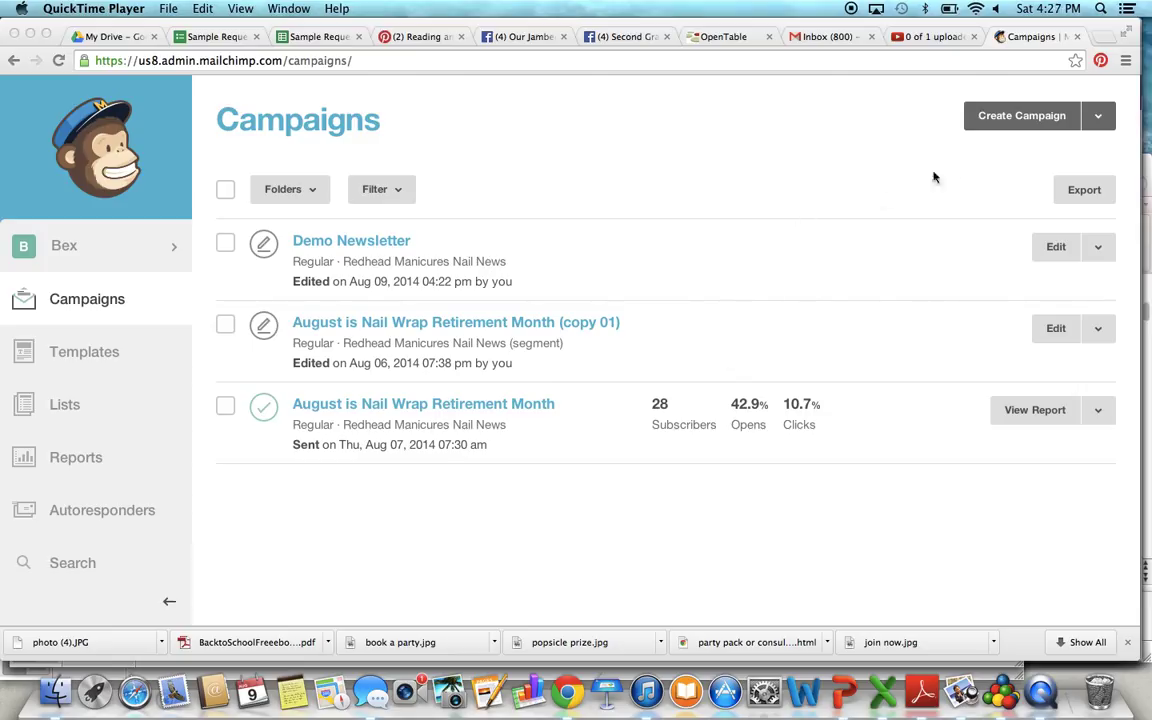
- Bring Chrome to the front and start a new campaign from the Campaigns page
left_click(1003, 119)
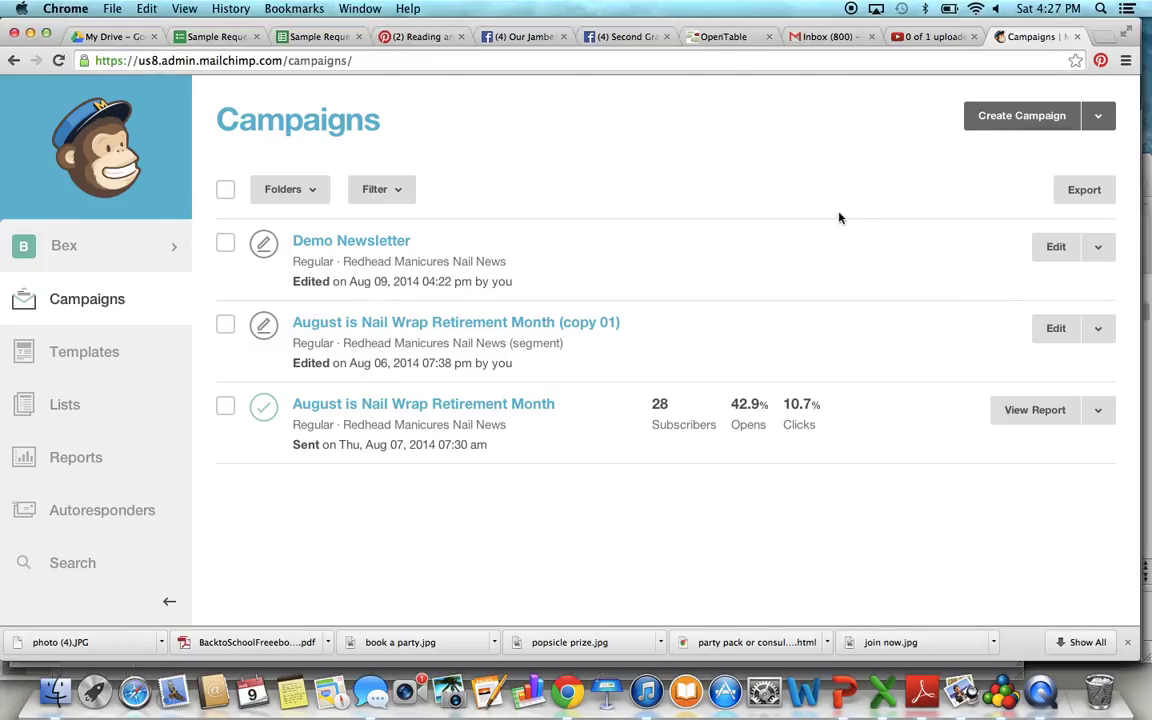
left_click(988, 122)
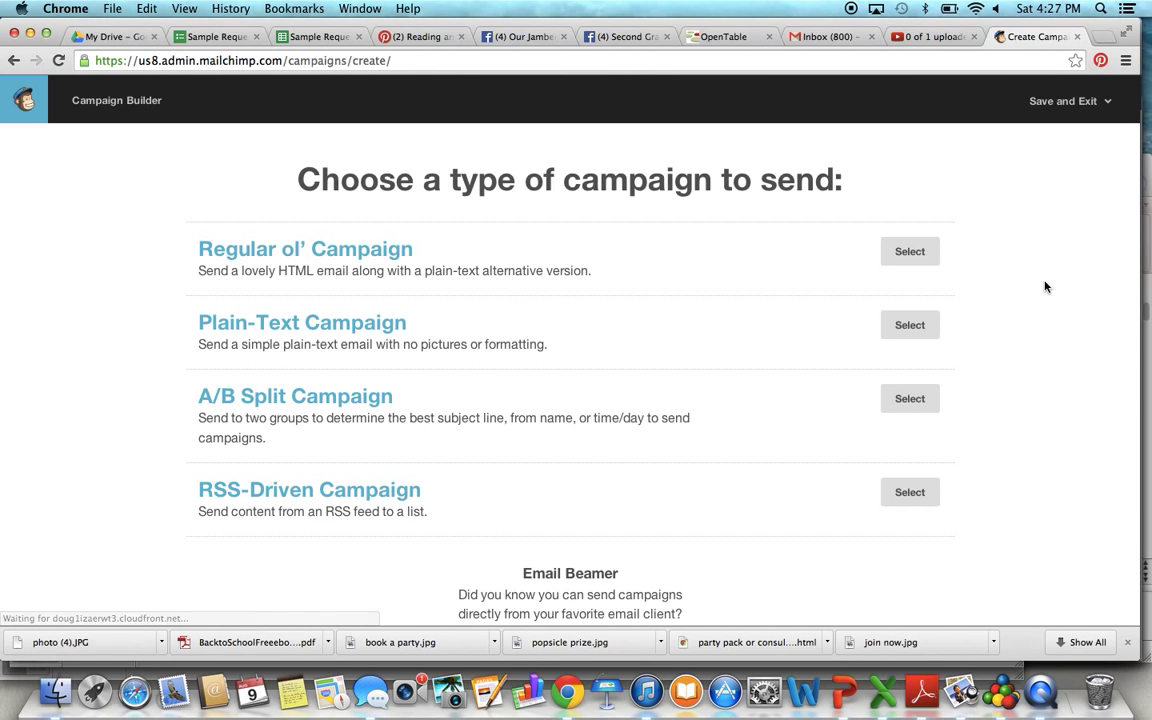
- Choose Regular ol' Campaign as the campaign type
left_click(910, 252)
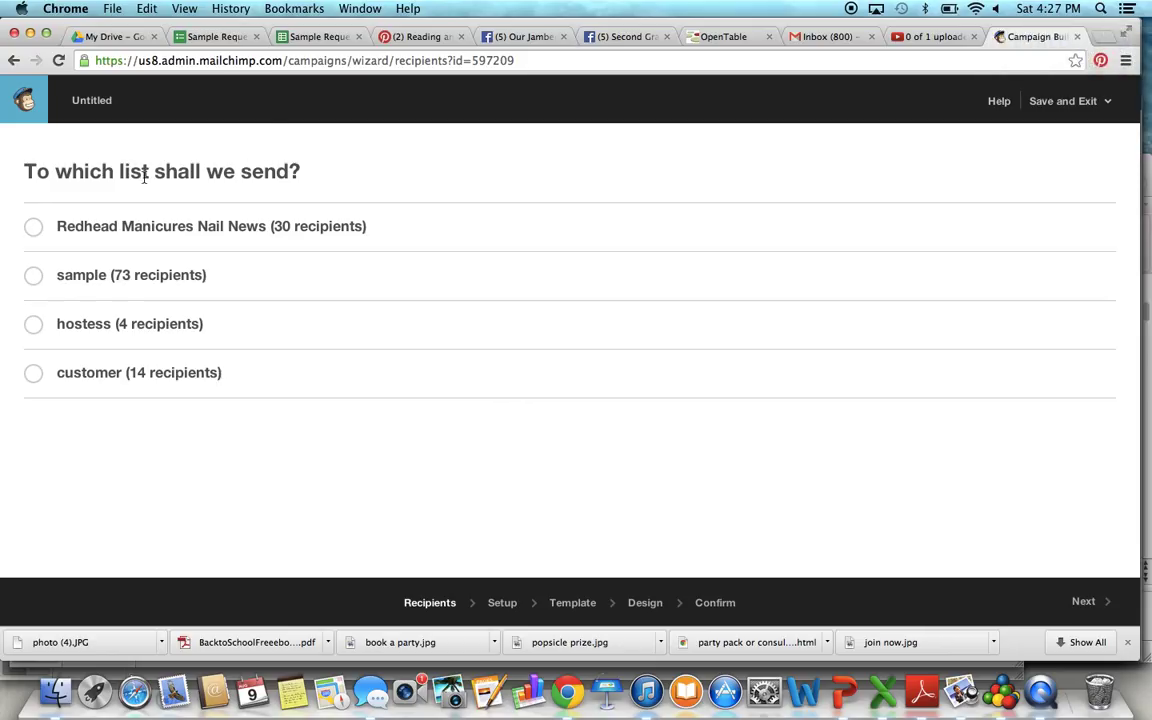
- Send the campaign to the entire Redhead Manicures Nail News list and proceed to setup
left_click(32, 229)
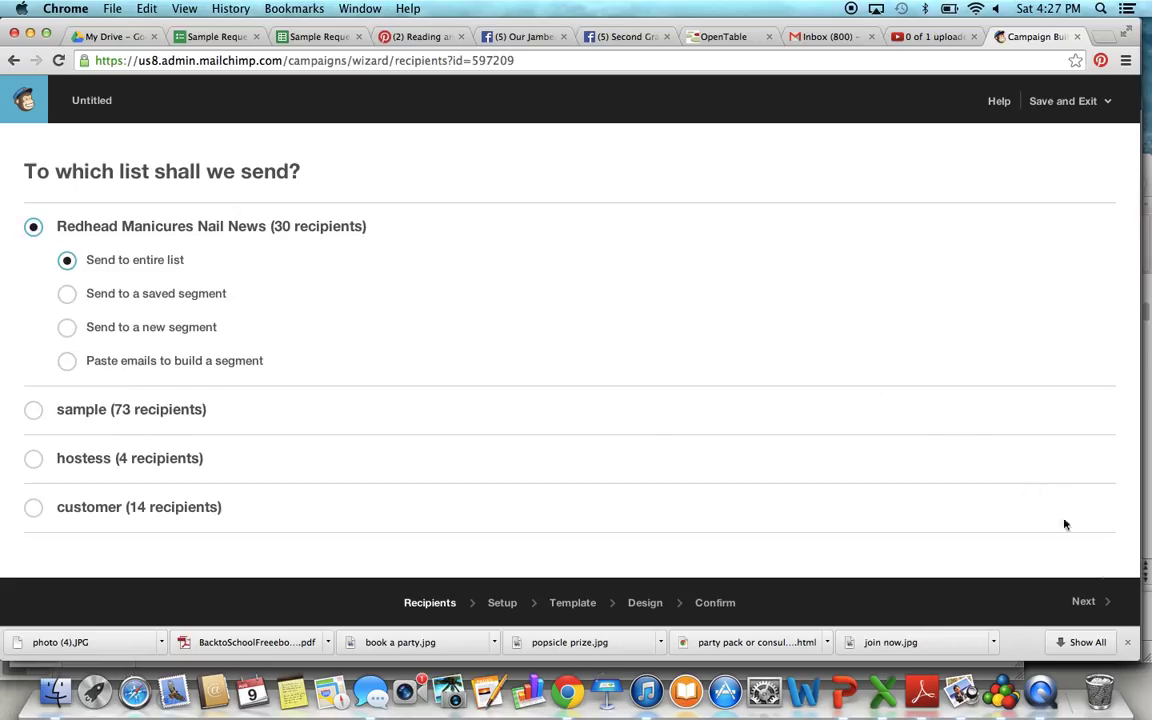
left_click(1093, 603)
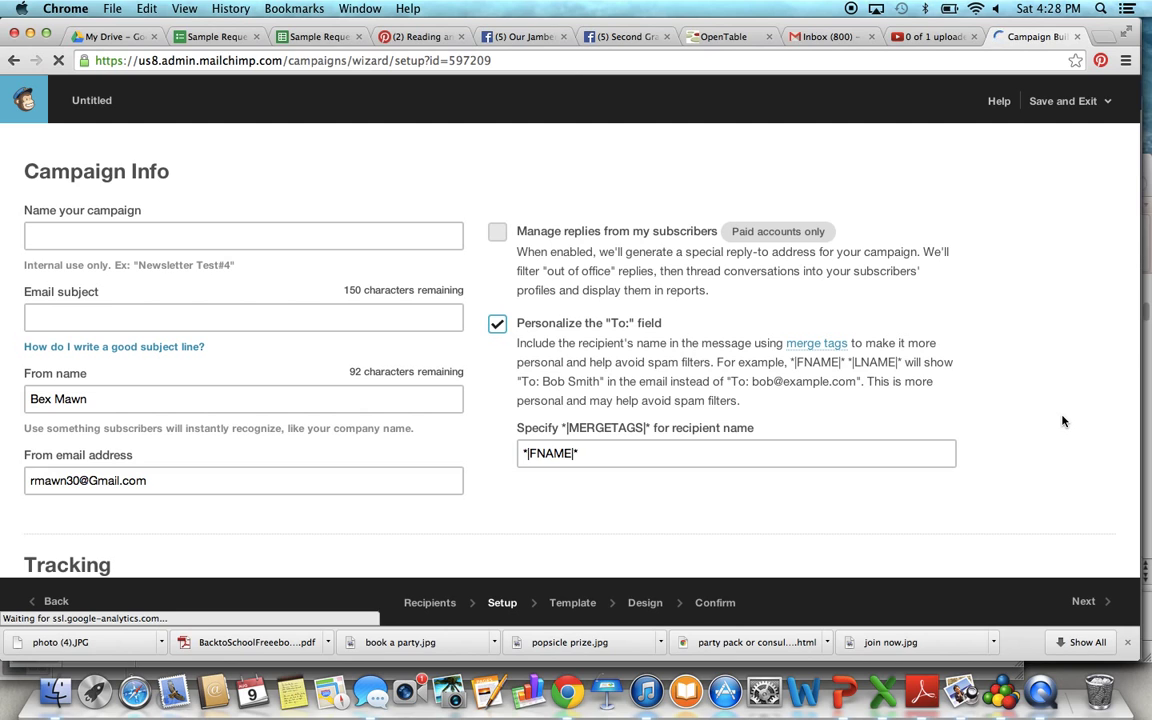
- Name the campaign 'Demo Newsletter 2'
left_click(335, 231)
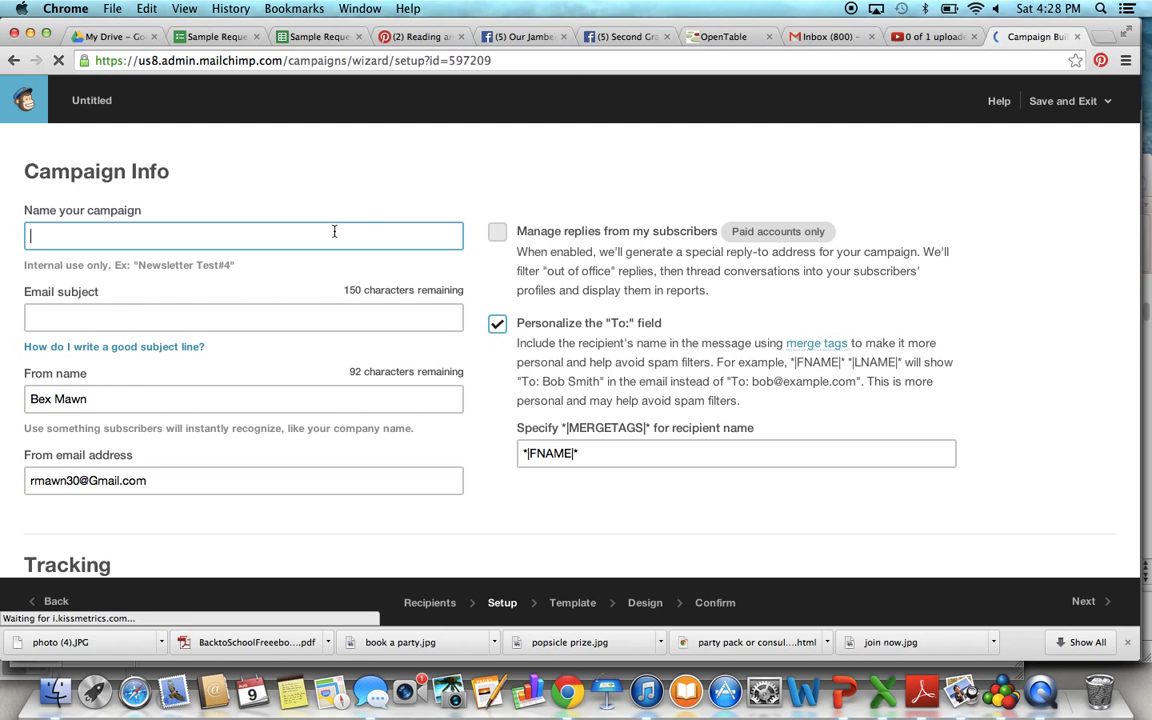
type("Dem")
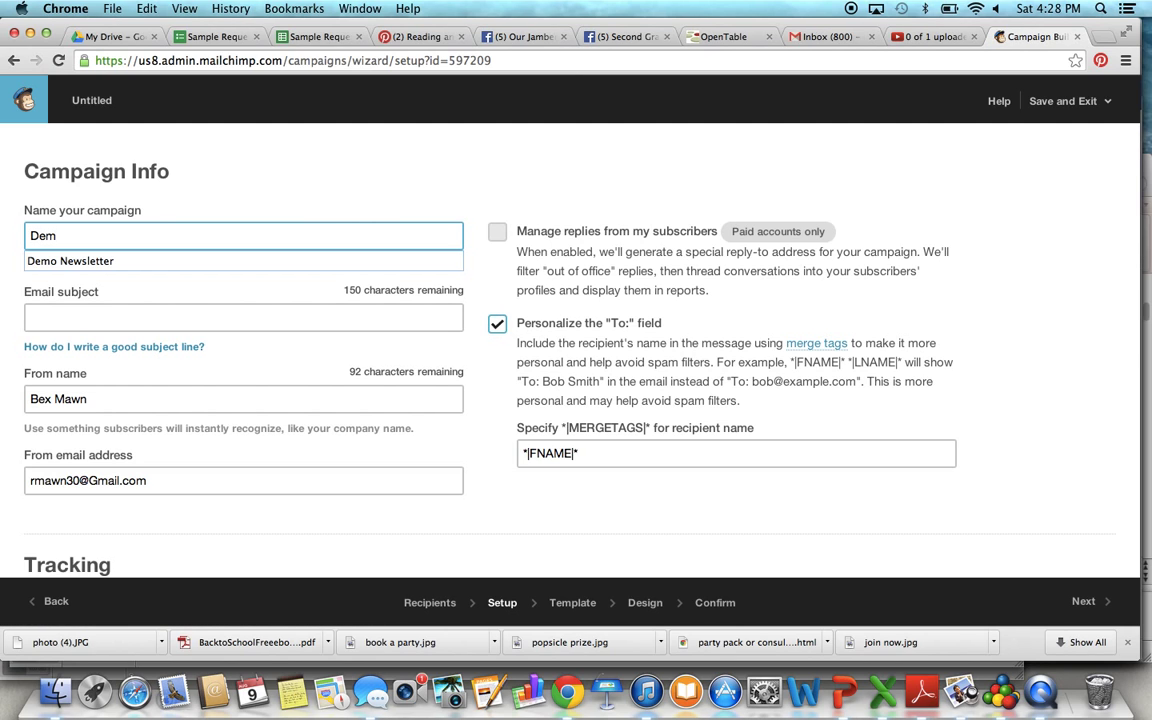
type("o Newsler")
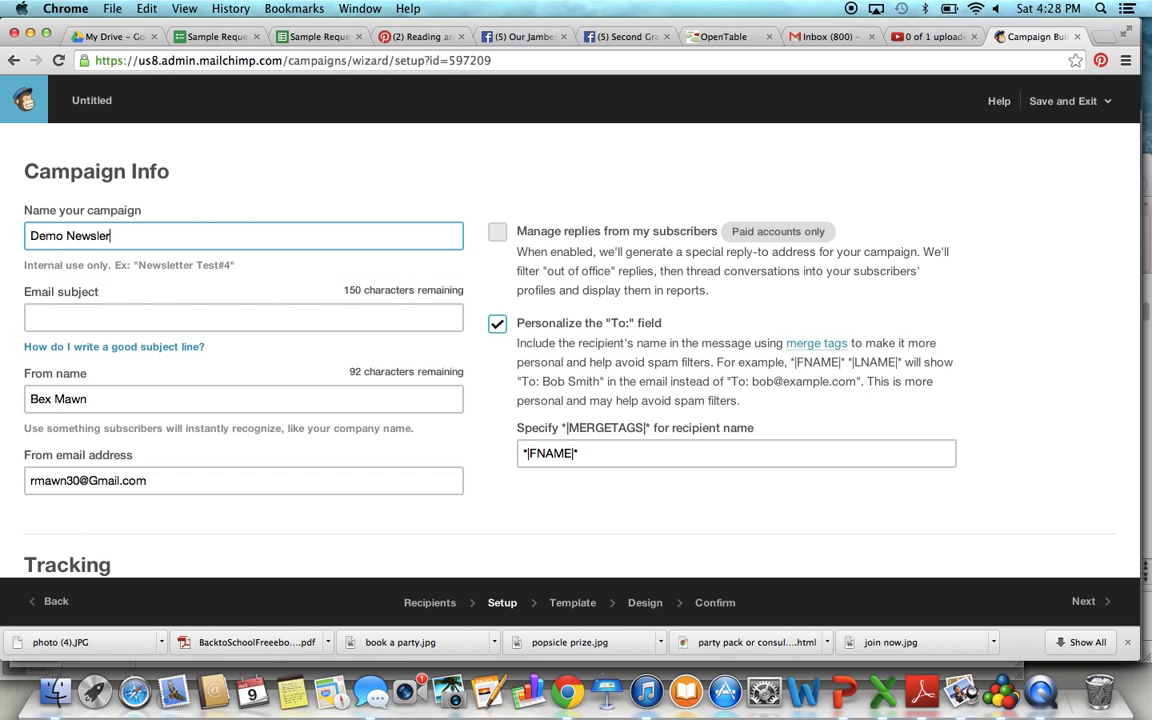
type("ter")
key("BackSpace")
key("BackSpace")
key("BackSpace")
key("BackSpace")
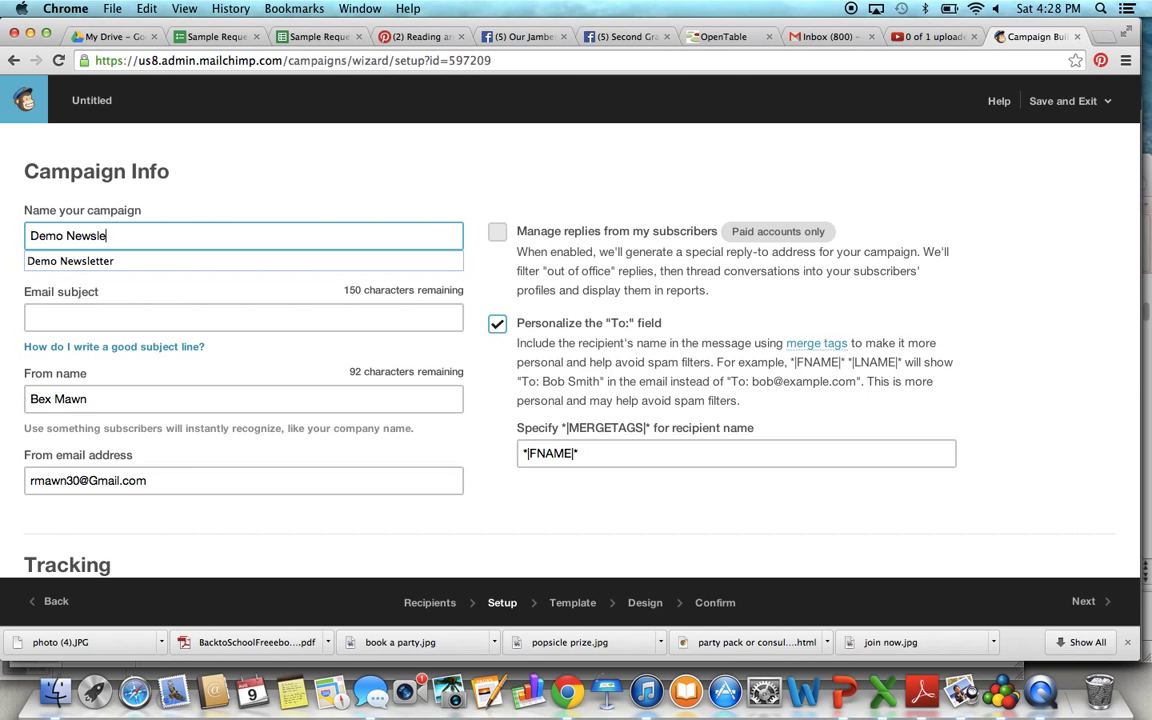
type("tter 2")
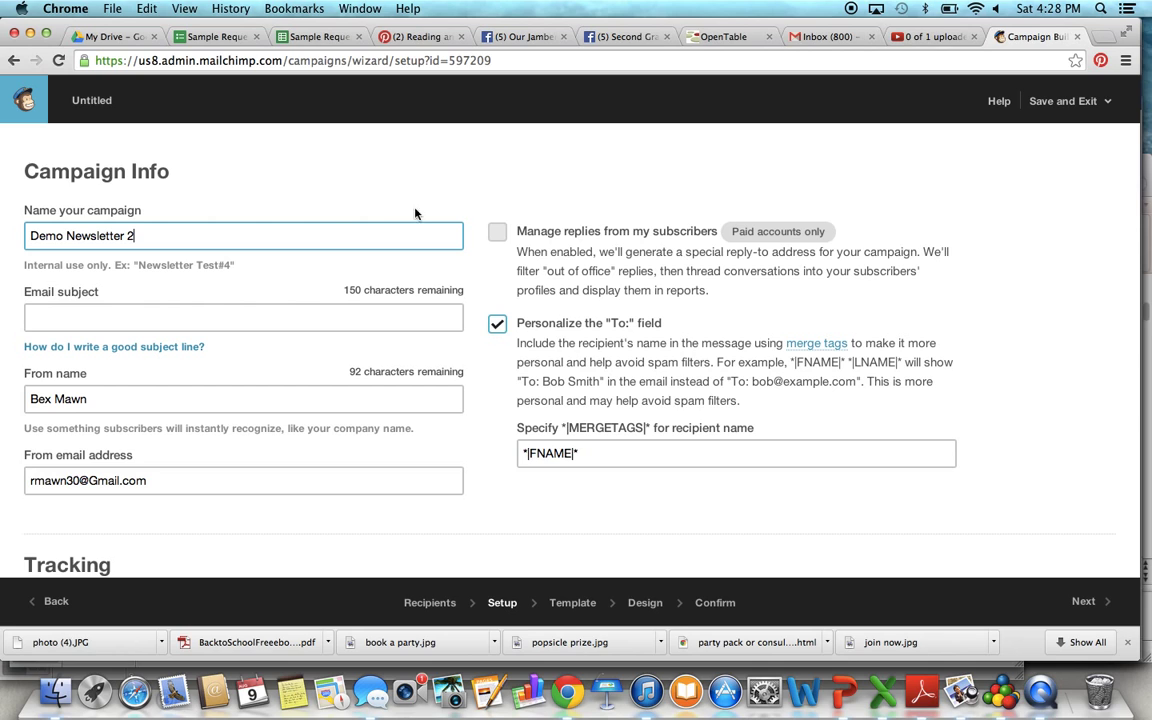
- Set the email subject to 'Fall Newsletter' and continue to templates
left_click(191, 313)
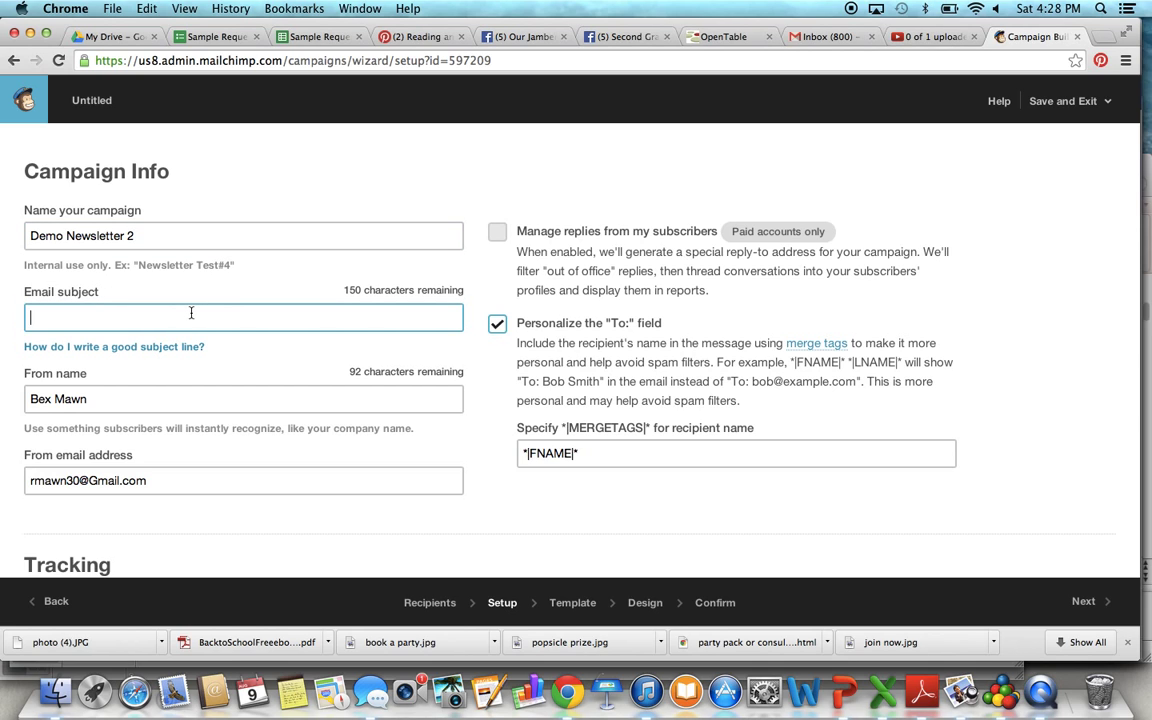
type("B")
key("BackSpace")
type("Fall")
key("BackSpace")
type("l")
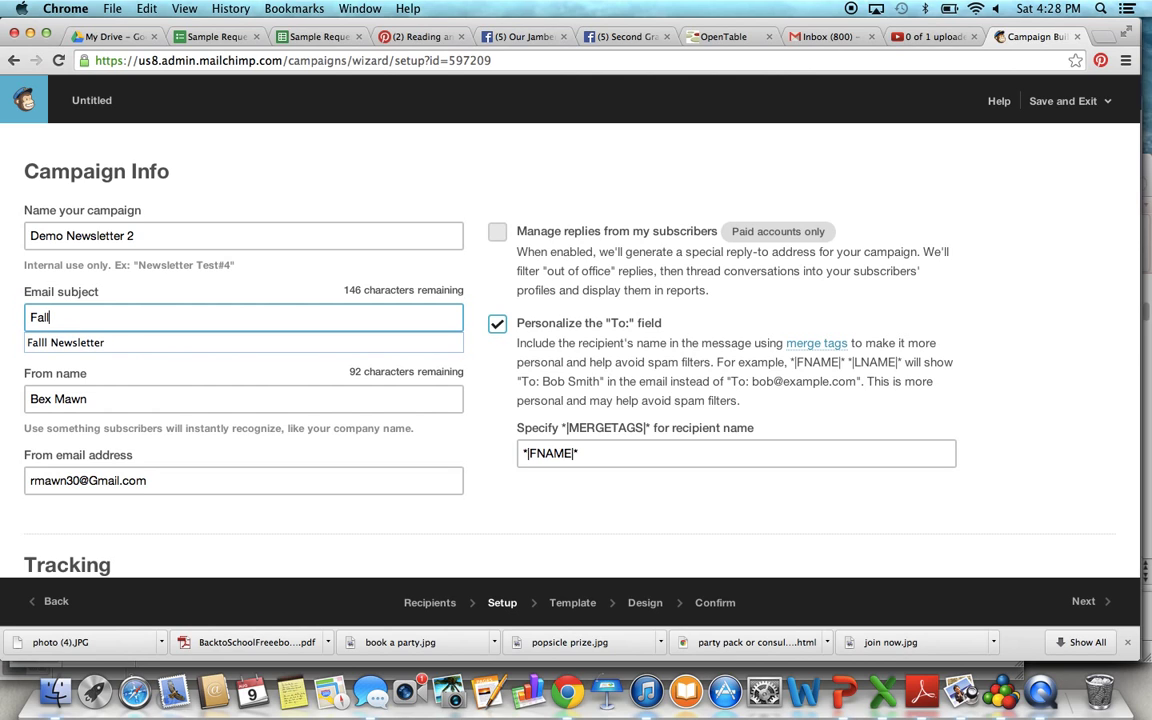
type(" Newslet")
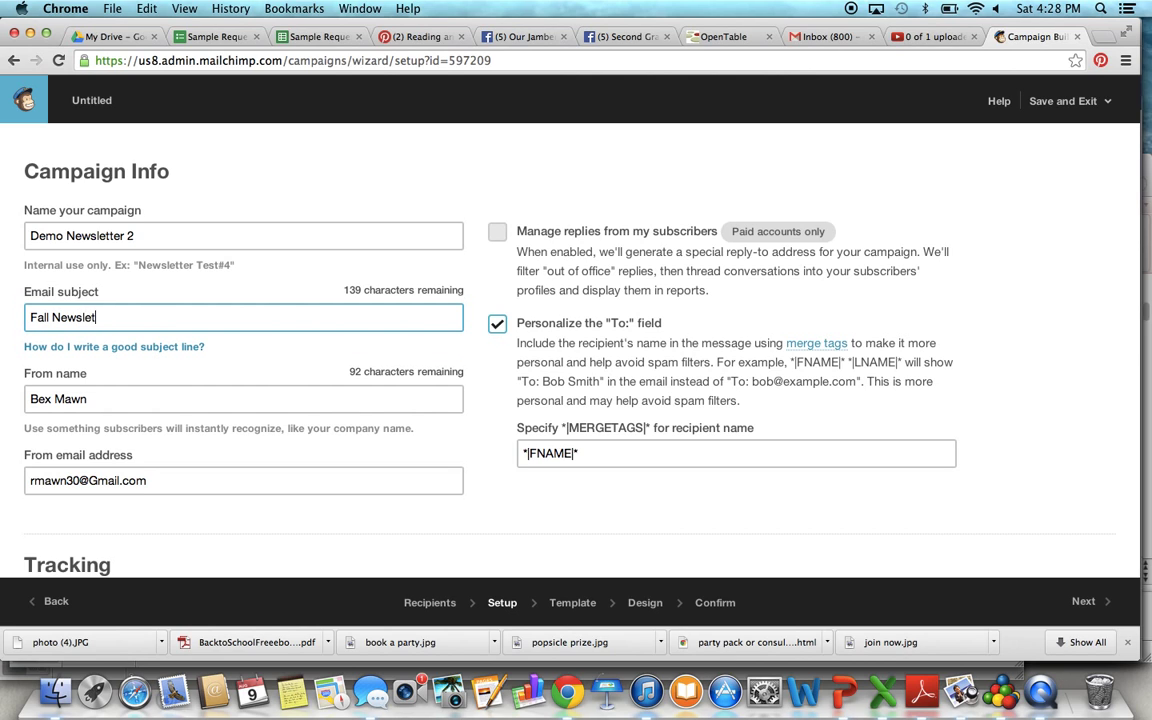
type("ter")
left_click(1081, 602)
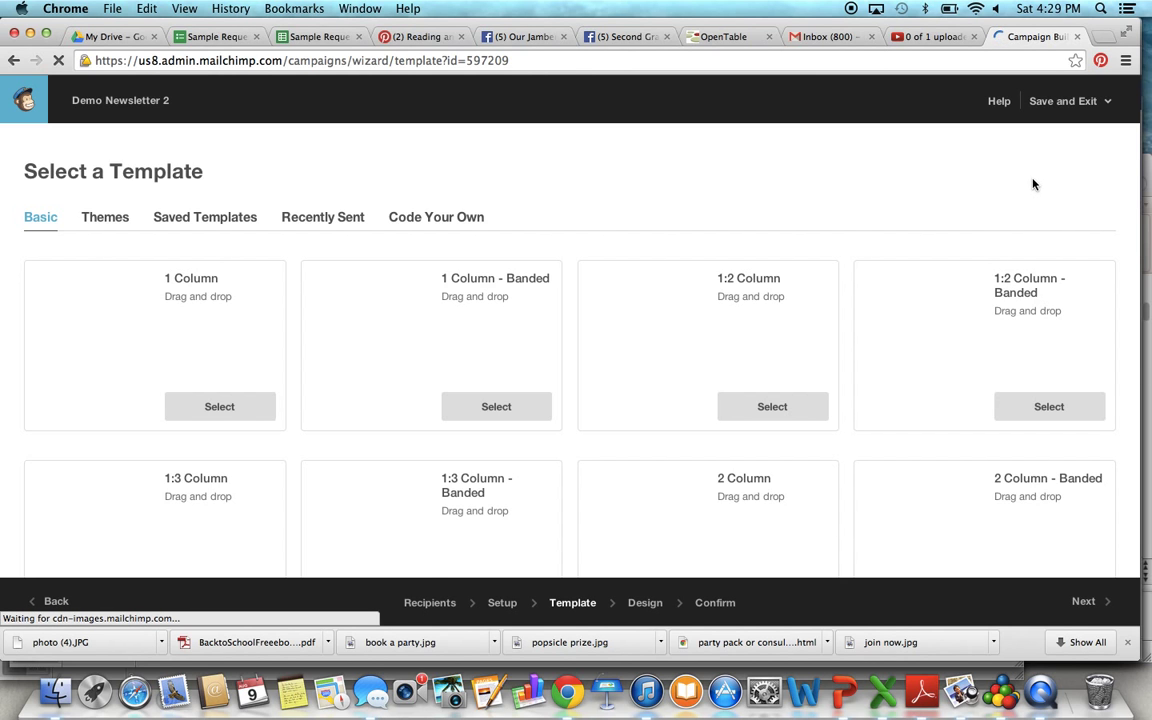
- Pick the 1:2 Column - Banded basic layout for the email
scroll(1026, 187, "down", 2)
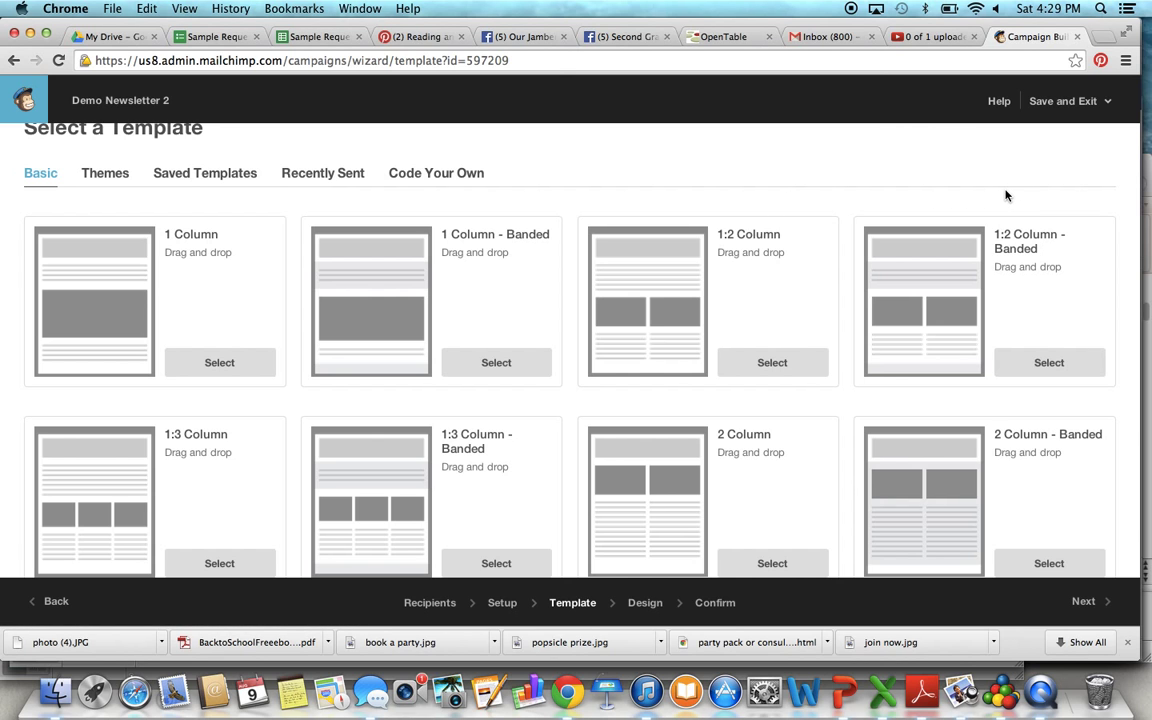
scroll(997, 192, "down", 2)
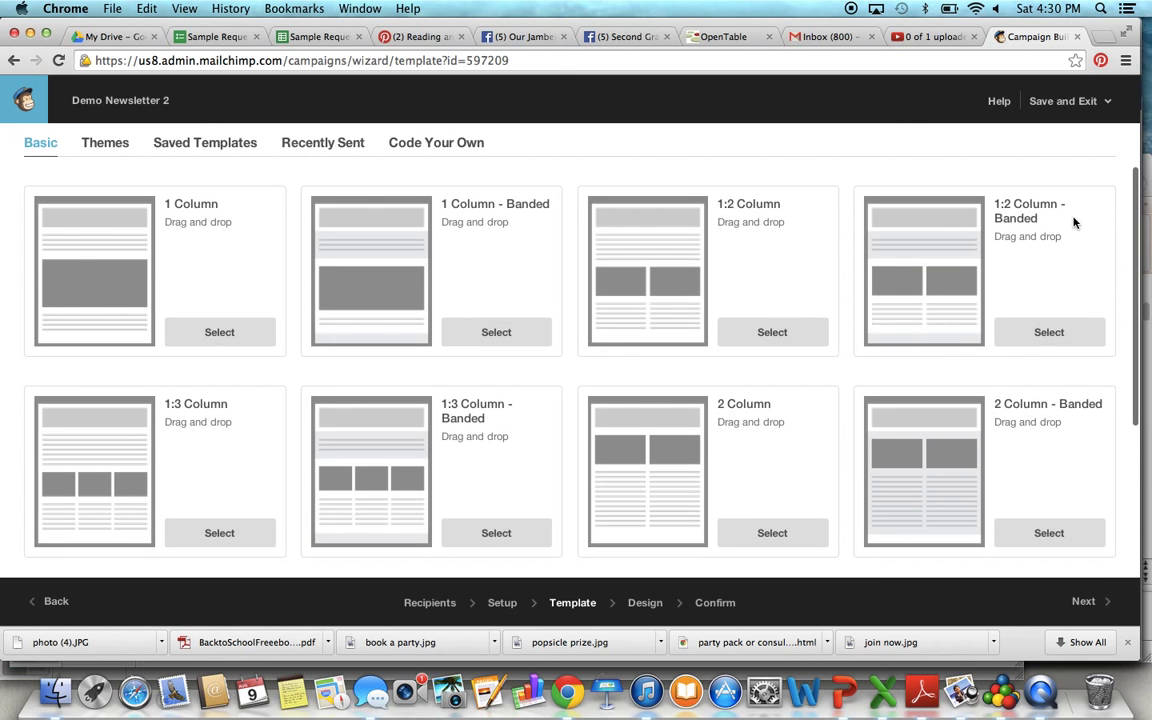
left_click(1027, 334)
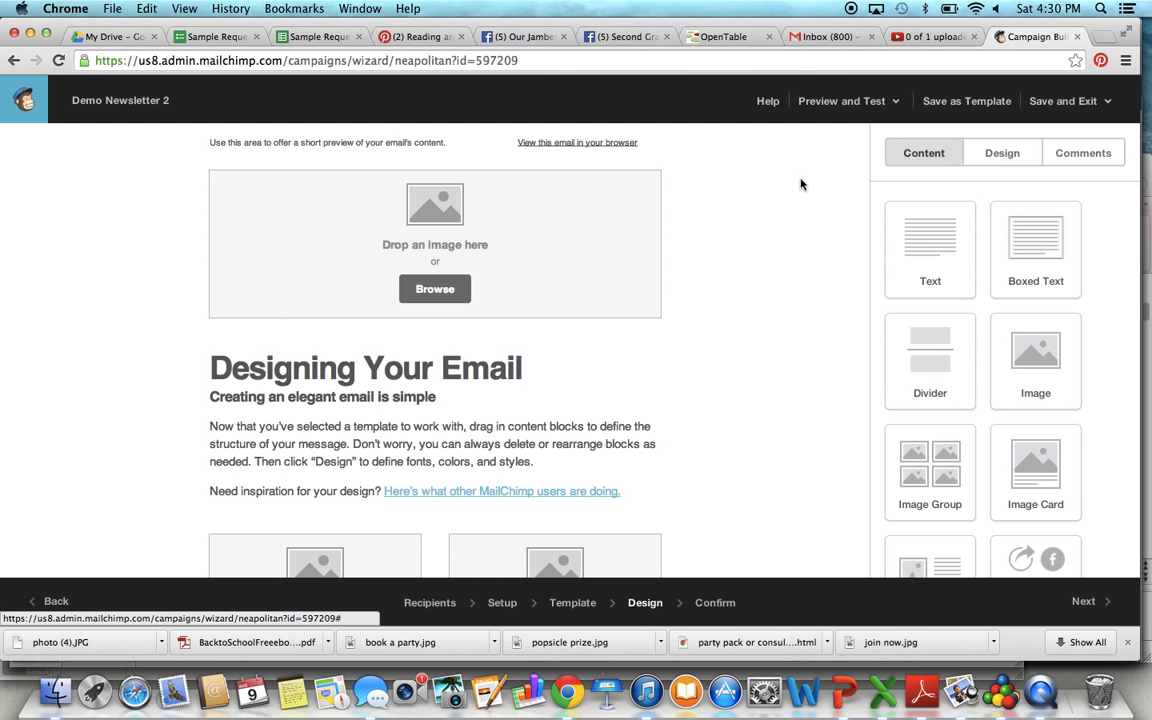
- Upload Slide1.jpg, the Jamberry Independent Consultant logo, into the top image block
mouse_move(594, 306)
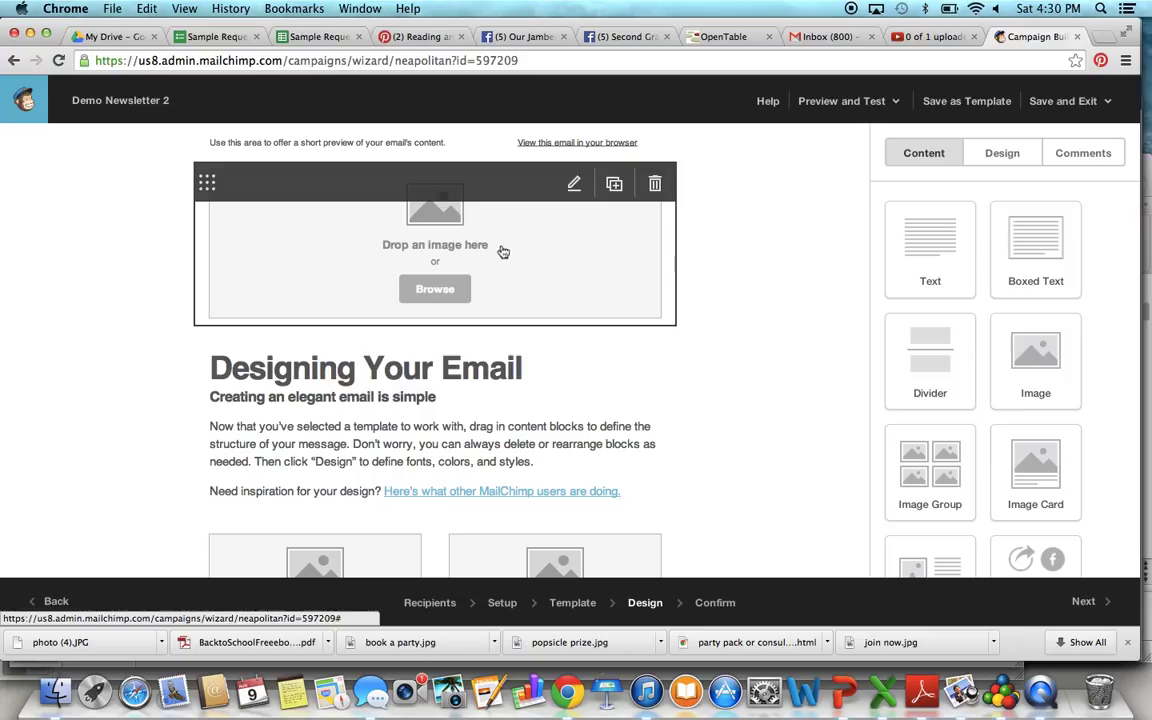
left_click(438, 290)
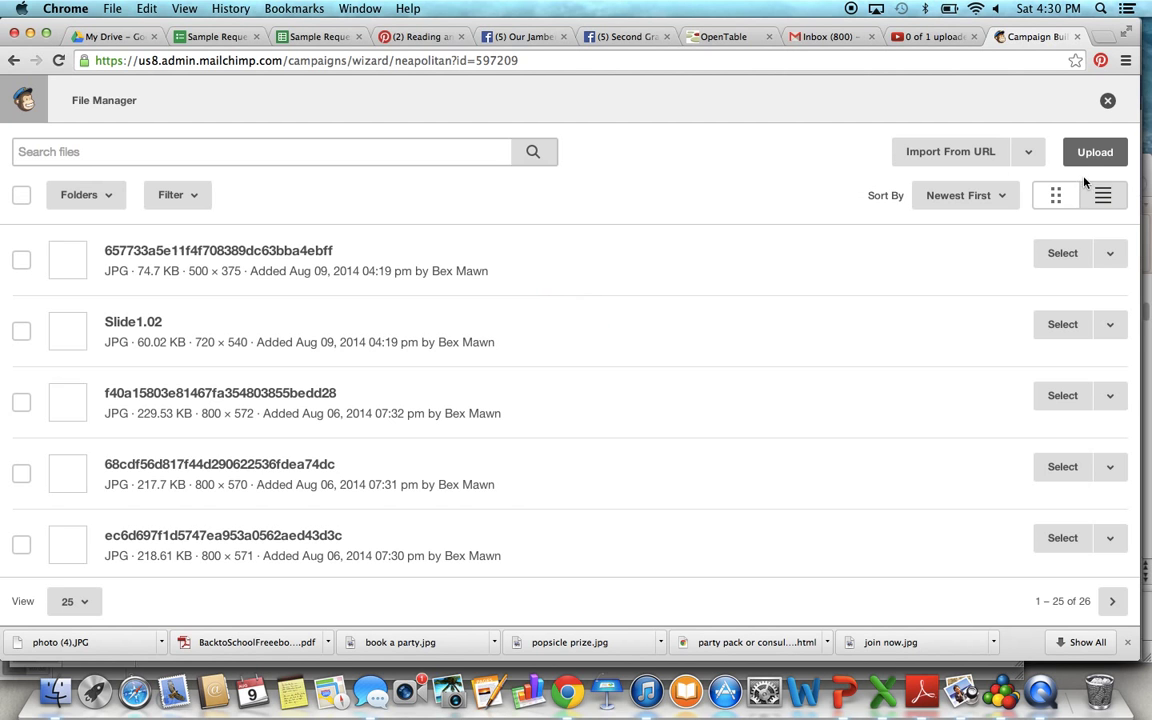
left_click(1090, 156)
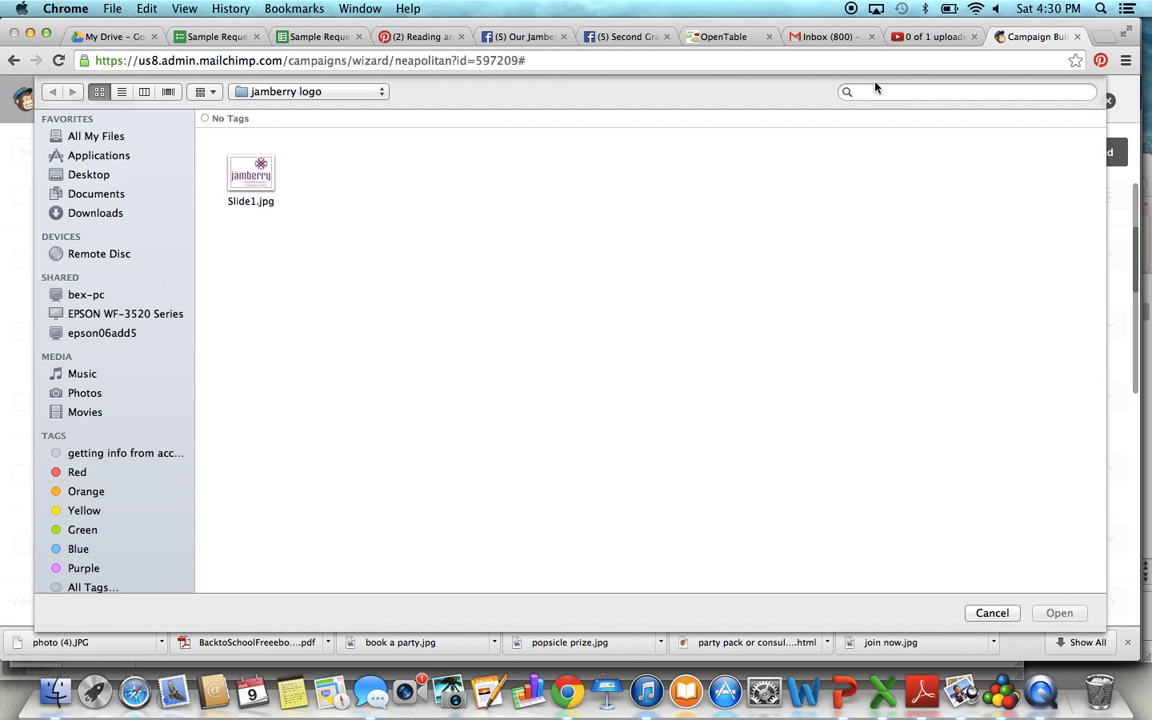
double_click(255, 170)
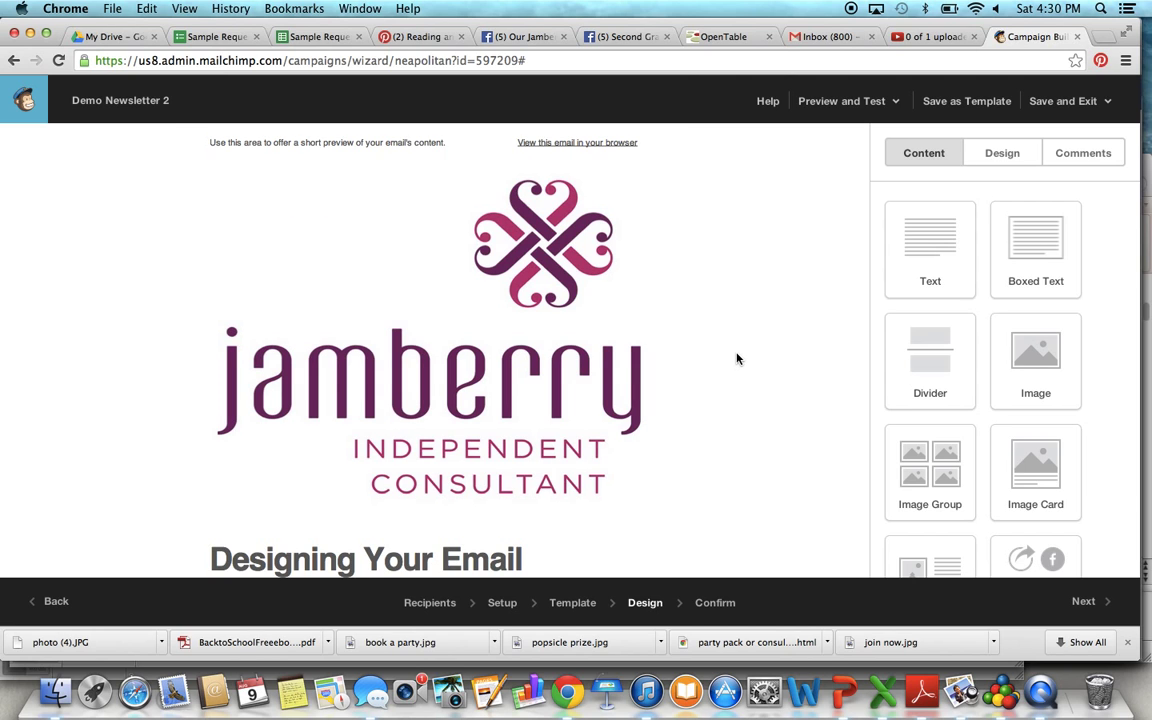
- Open the logo block's image in the Photo Editor, then close it without changes
mouse_move(634, 391)
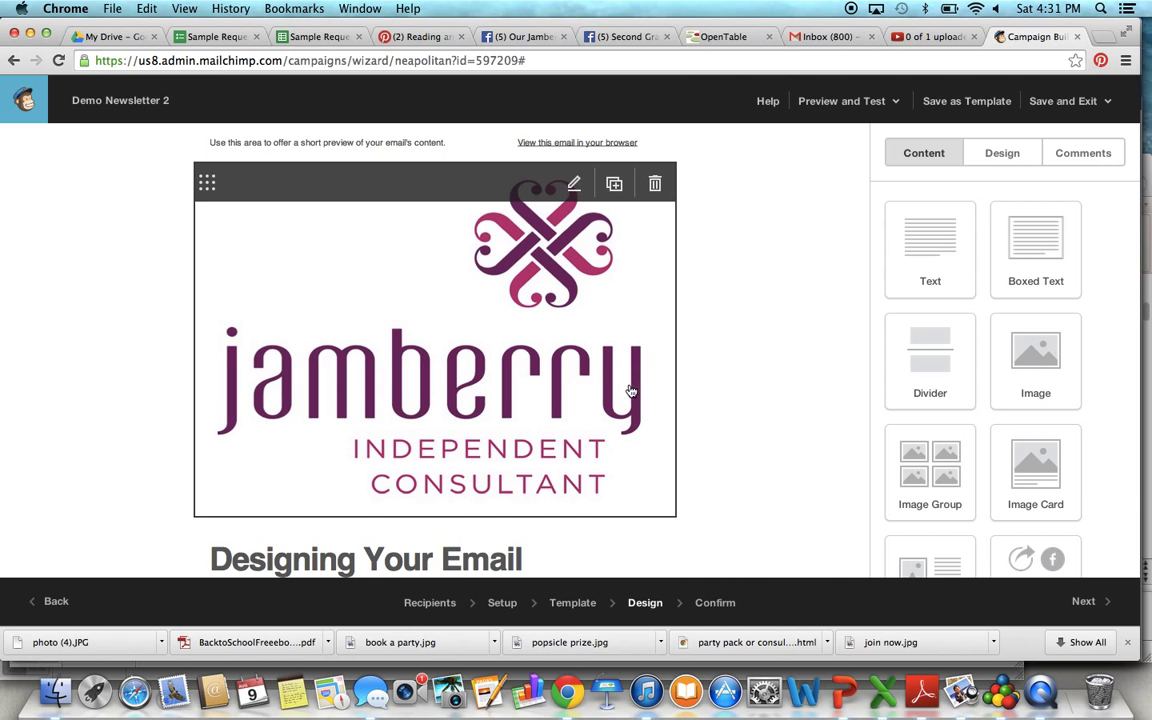
left_click(572, 186)
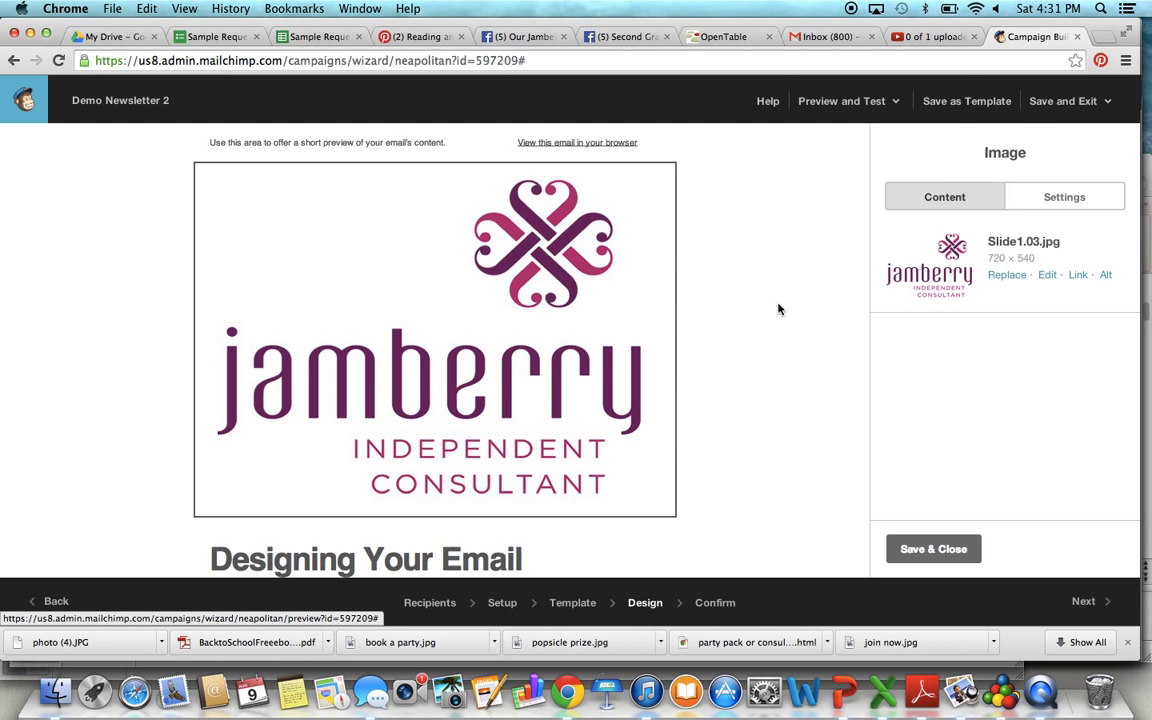
left_click(1047, 278)
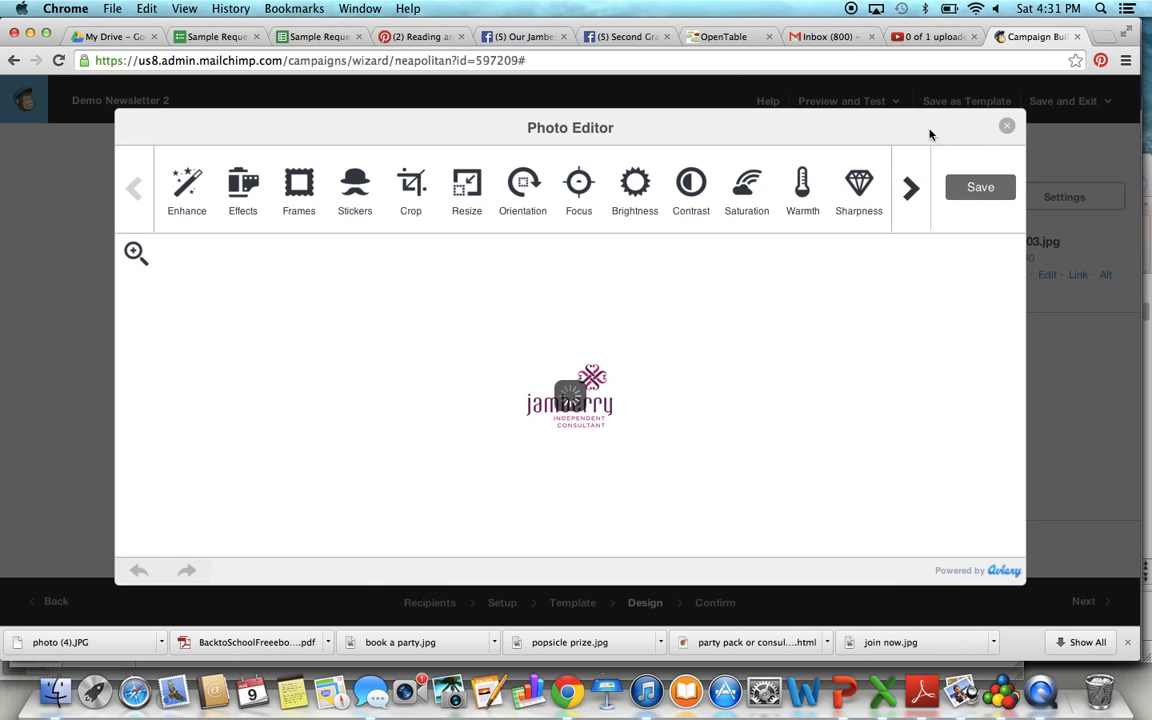
left_click(1007, 128)
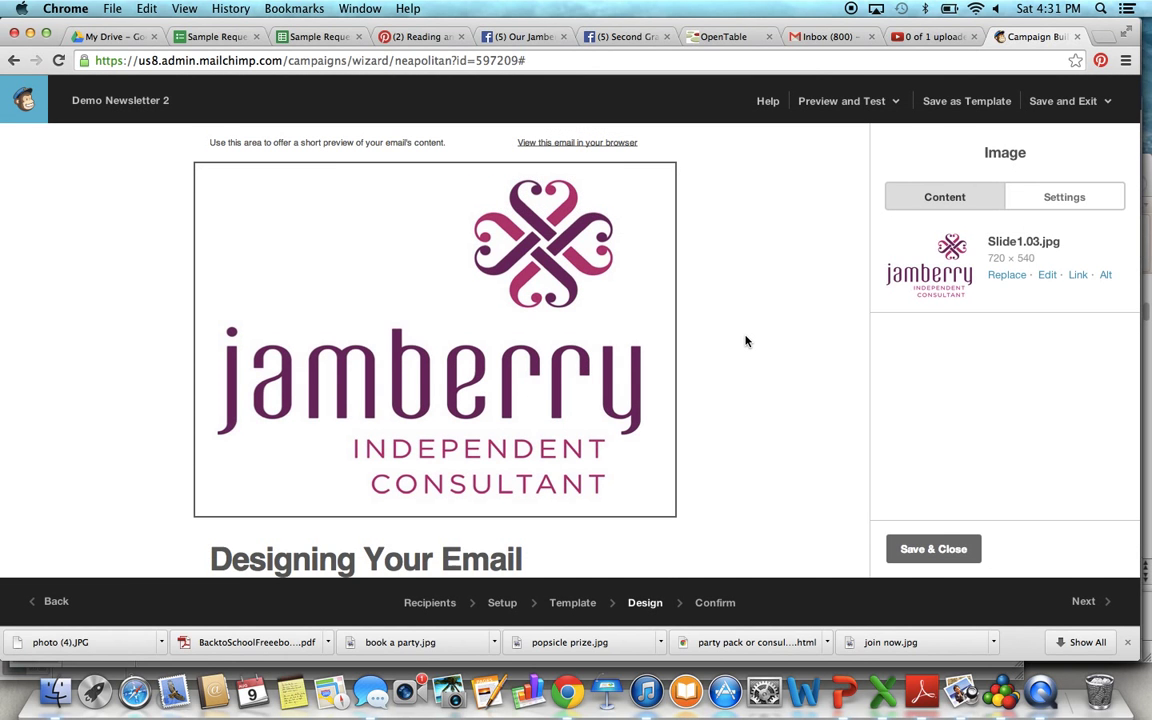
scroll(745, 341, "down", 5)
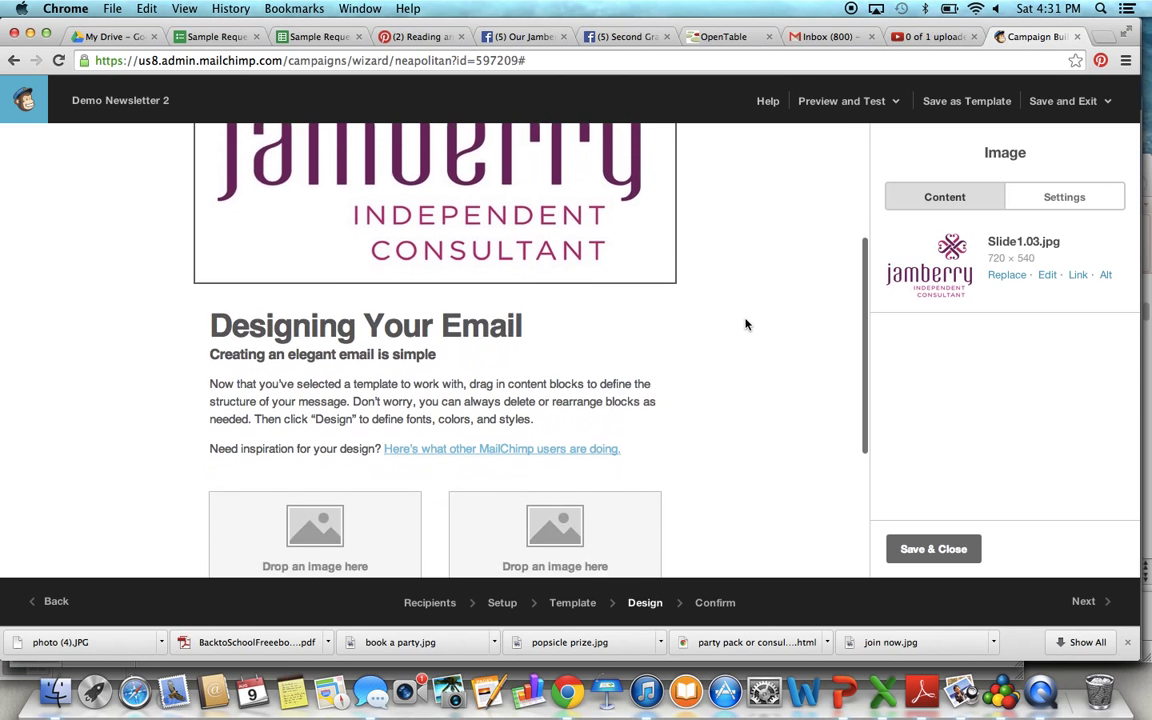
mouse_move(391, 339)
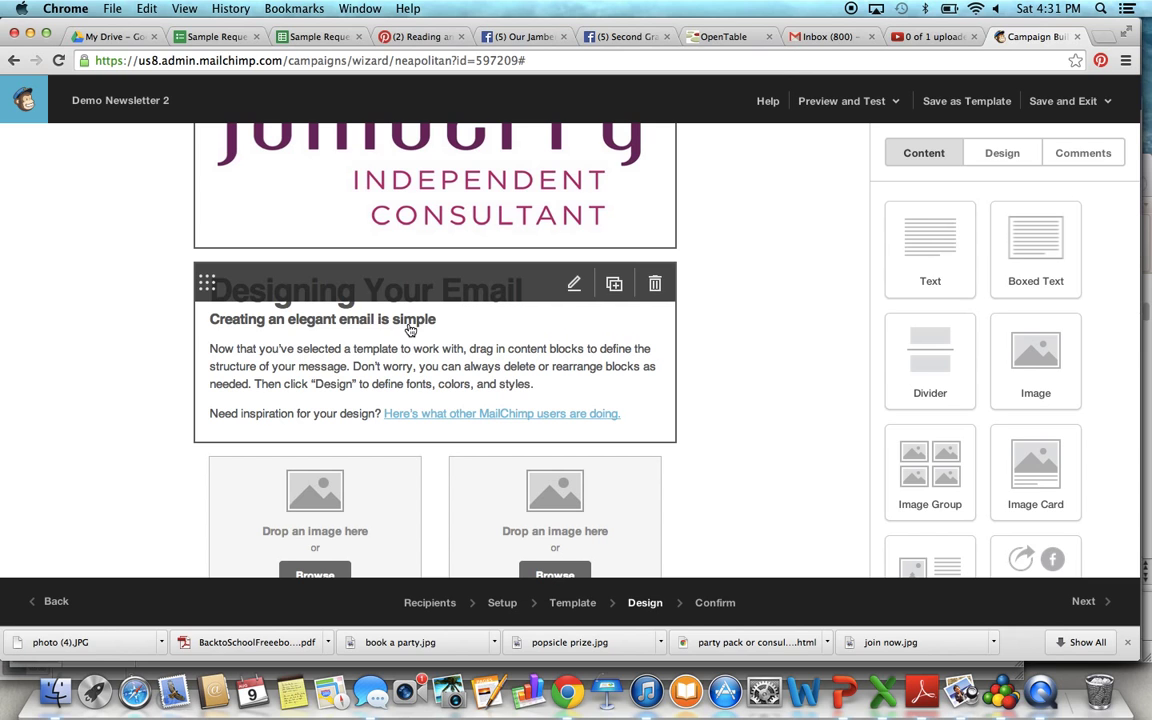
- Replace the 'Designing Your Email' heading with 'Welcome to my Newsletter!' and save the text block
left_click(574, 285)
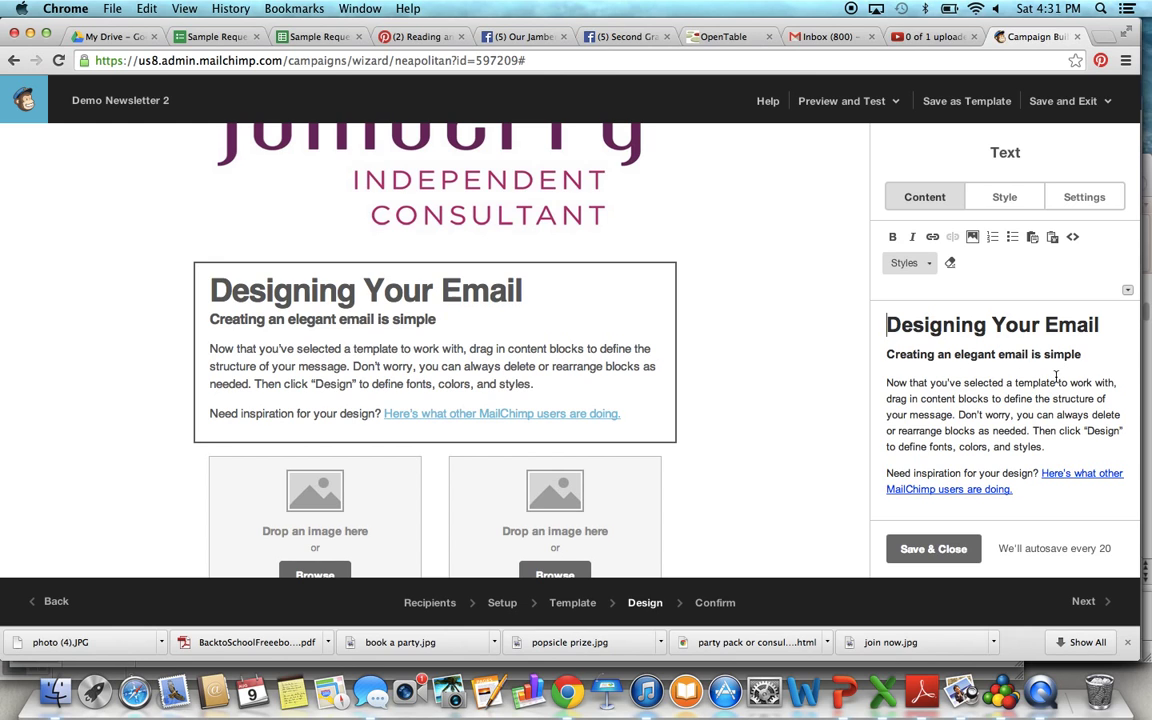
left_click(1100, 322)
left_click_drag(1101, 318, 916, 310)
type("Wec")
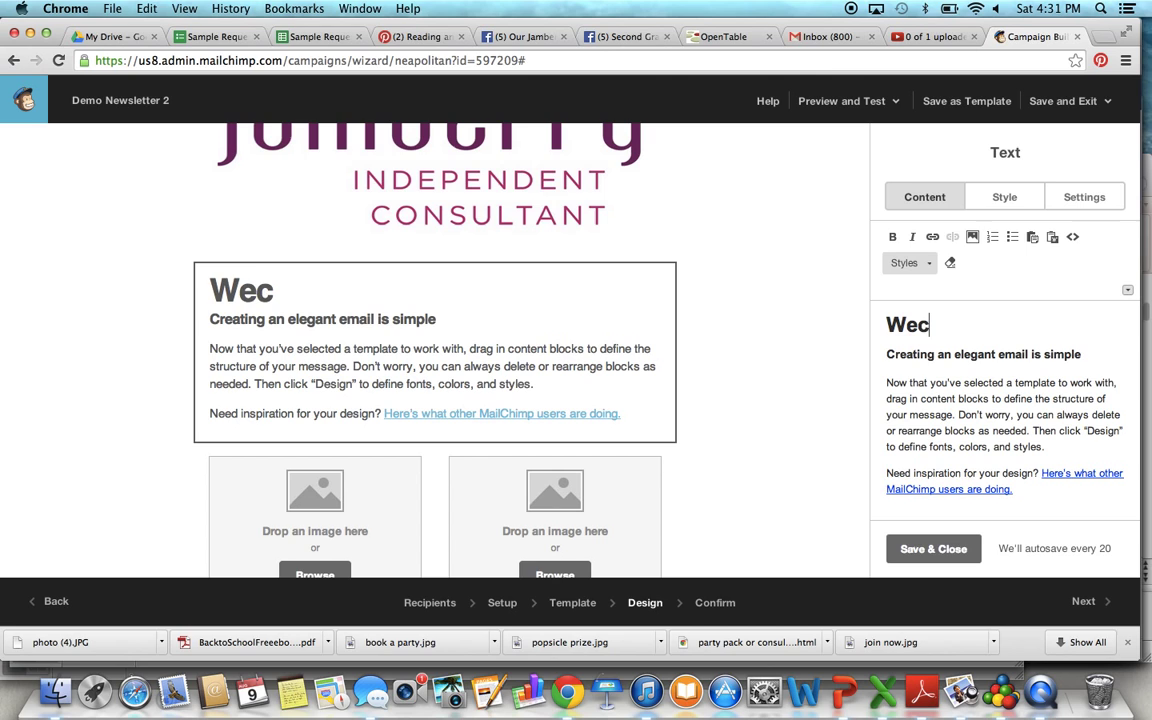
key("BackSpace")
type("lcome t")
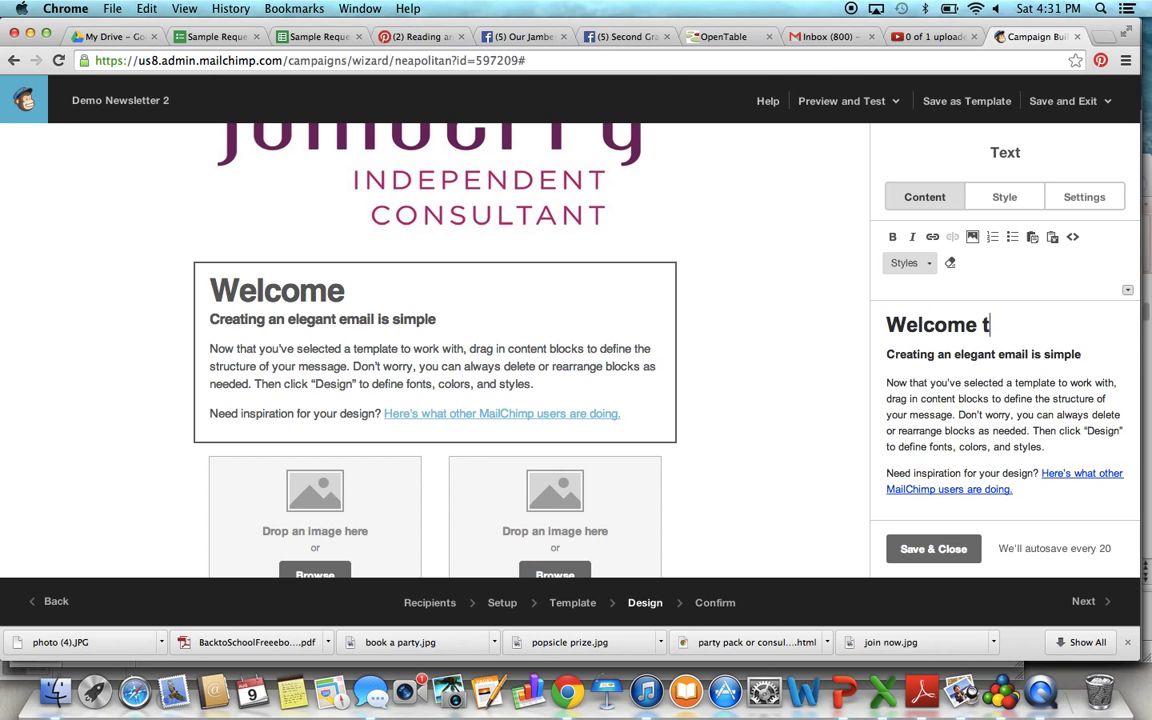
type("o my New")
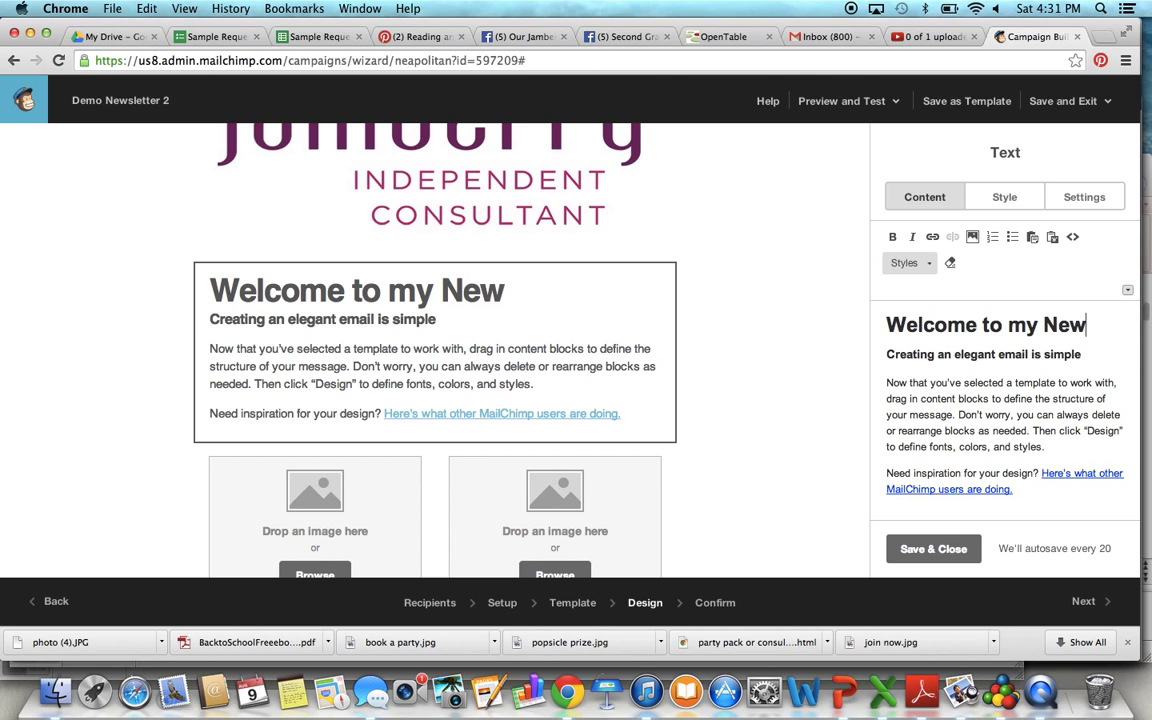
type("sletter!")
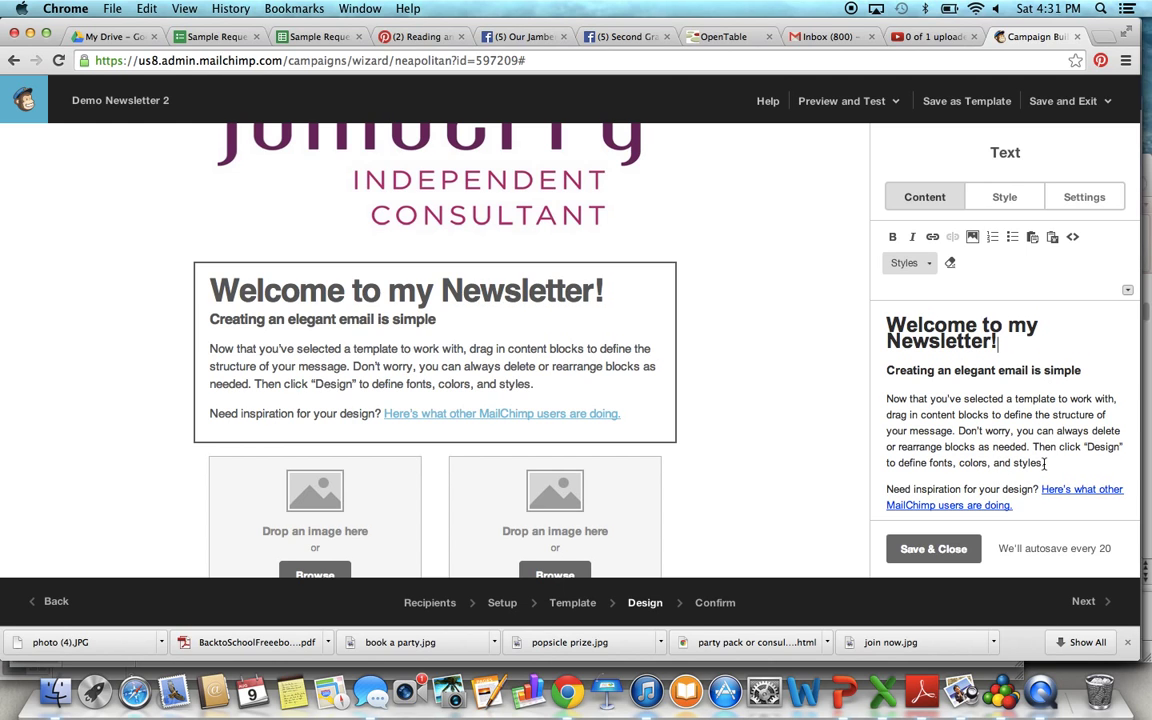
left_click_drag(1045, 463, 909, 385)
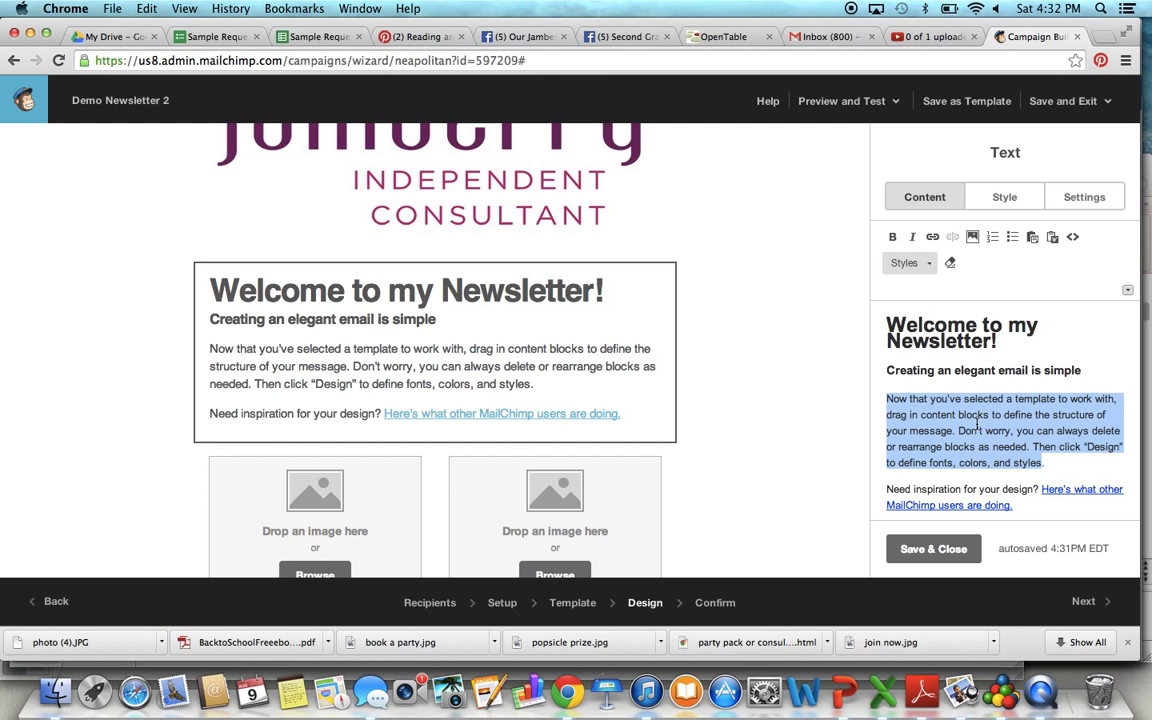
scroll(761, 456, "down", 5)
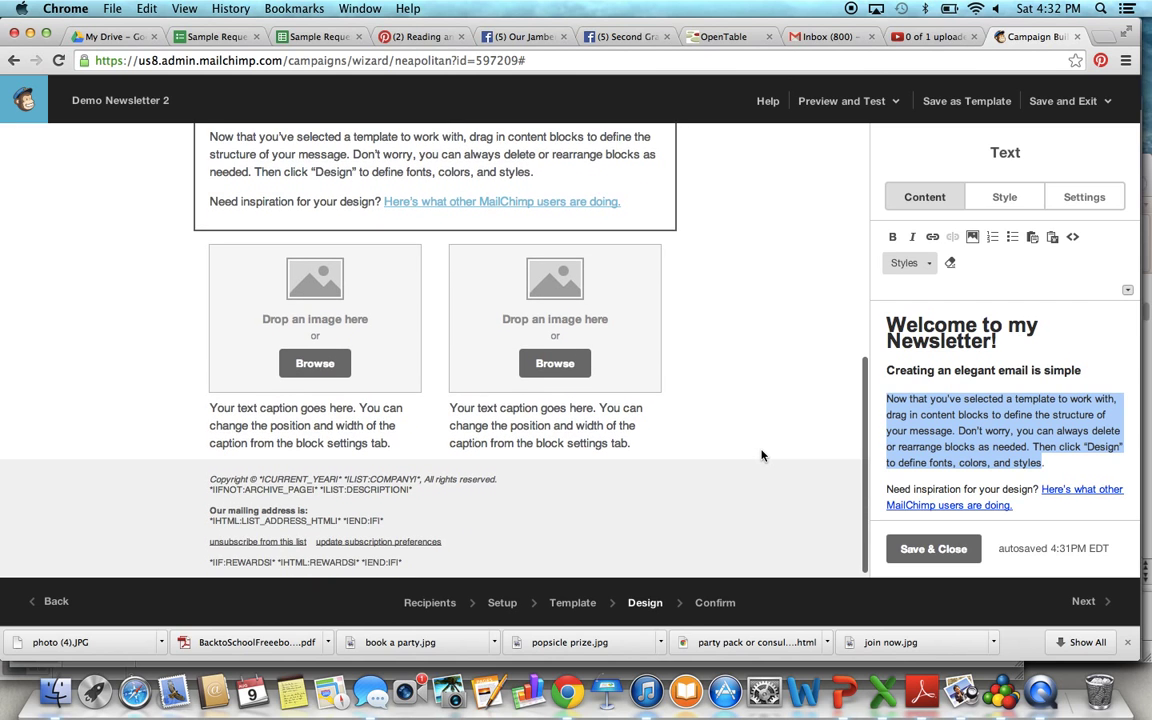
left_click(956, 550)
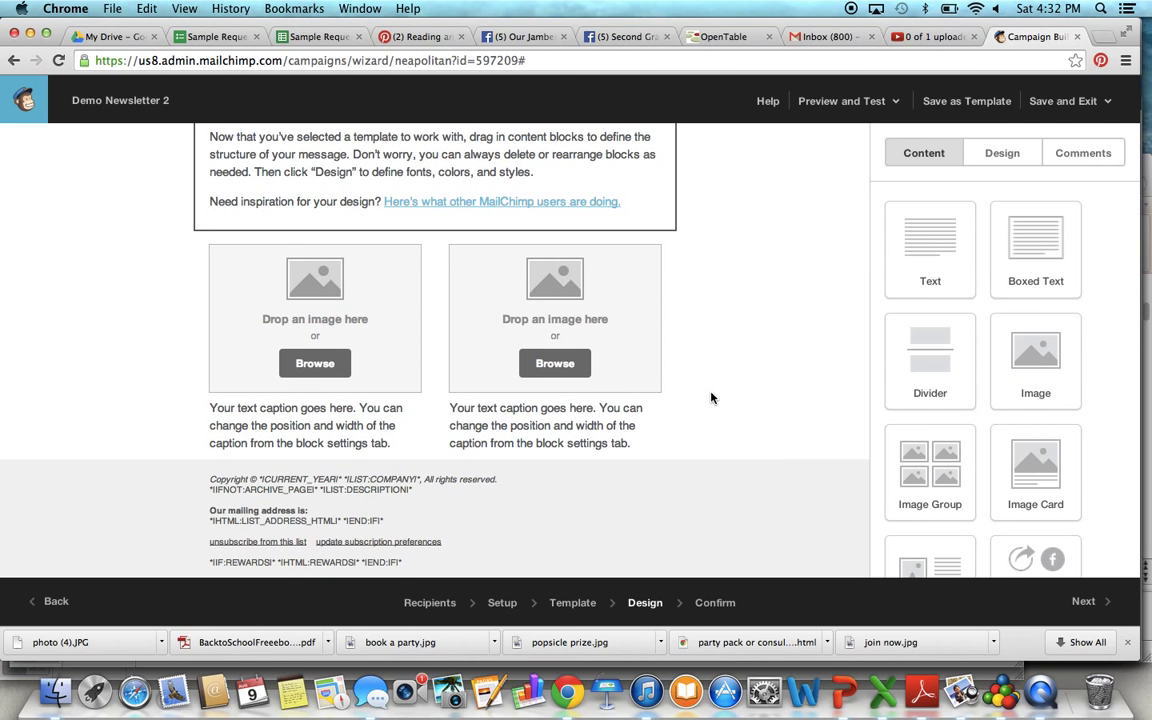
scroll(712, 396, "up", 2)
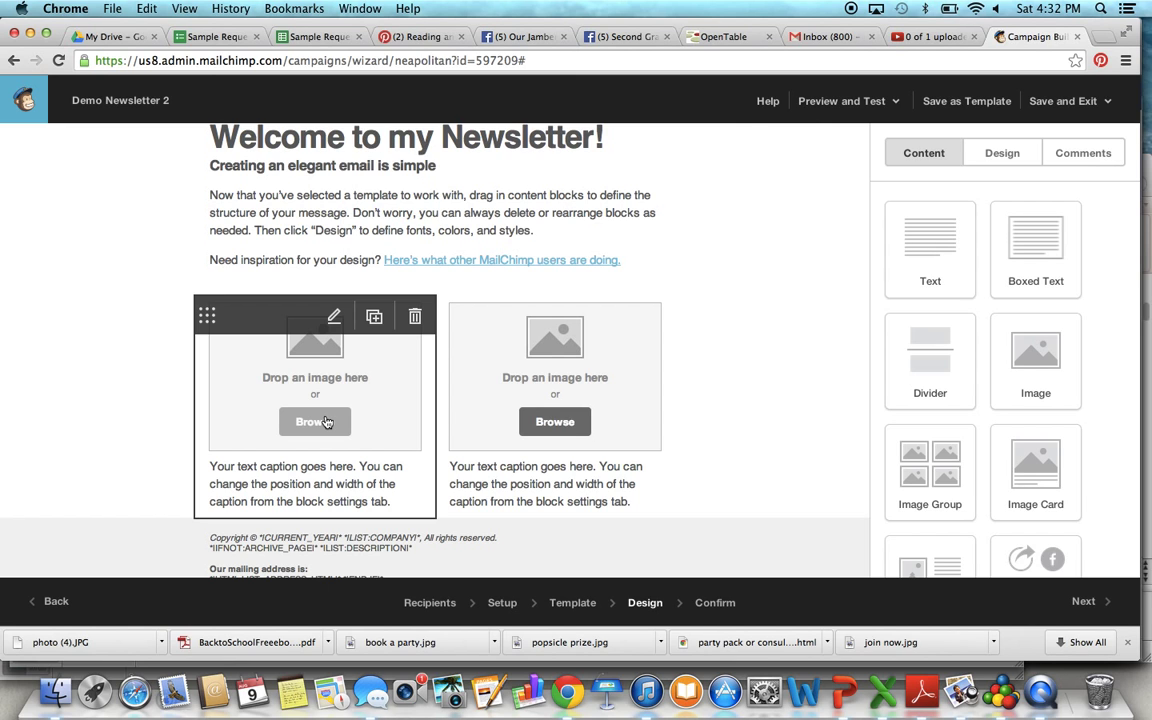
left_click(326, 422)
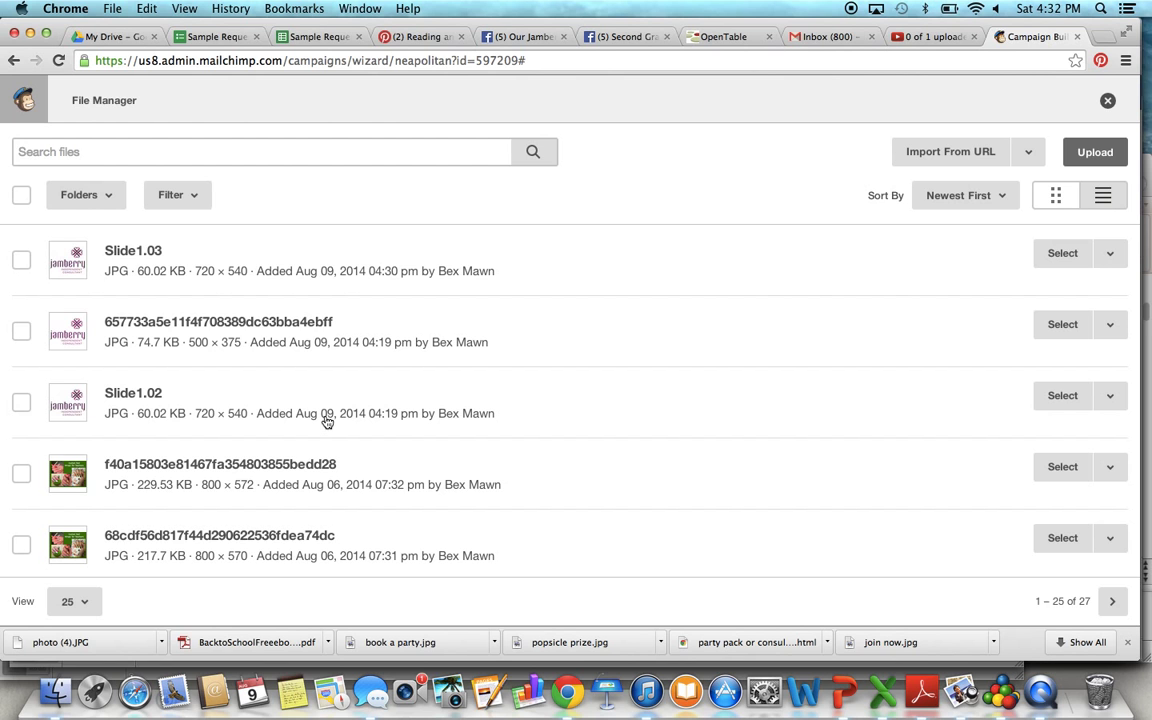
scroll(560, 414, "down", 10)
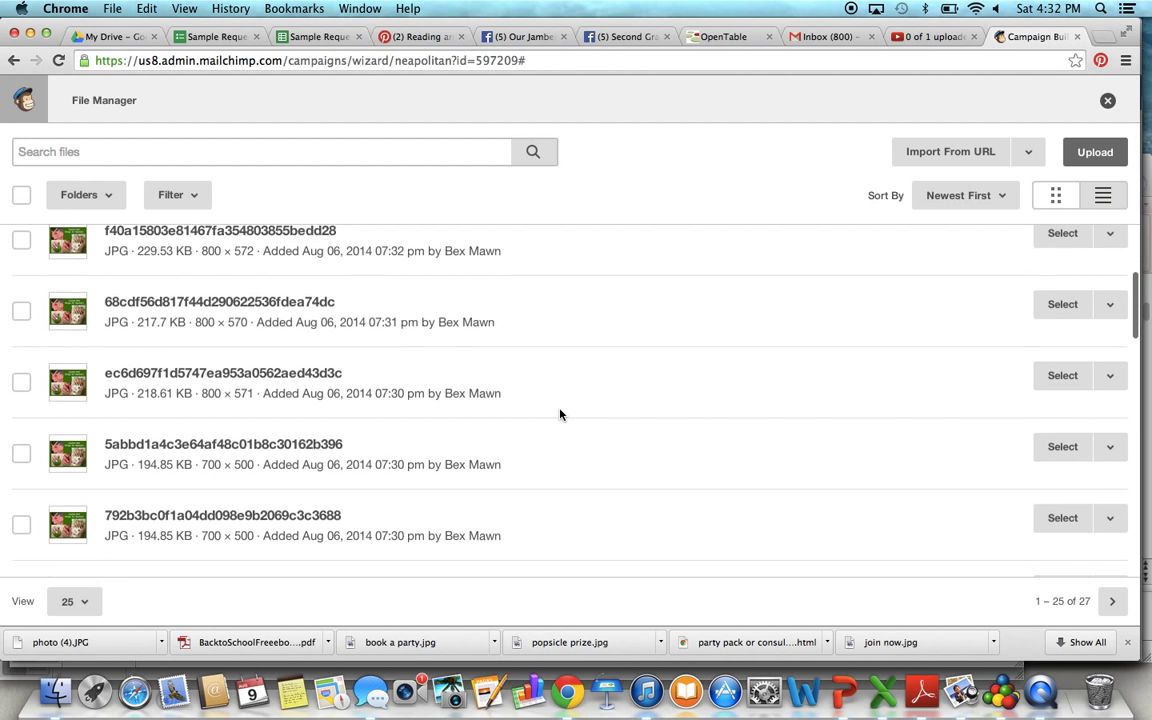
scroll(560, 414, "down", 4)
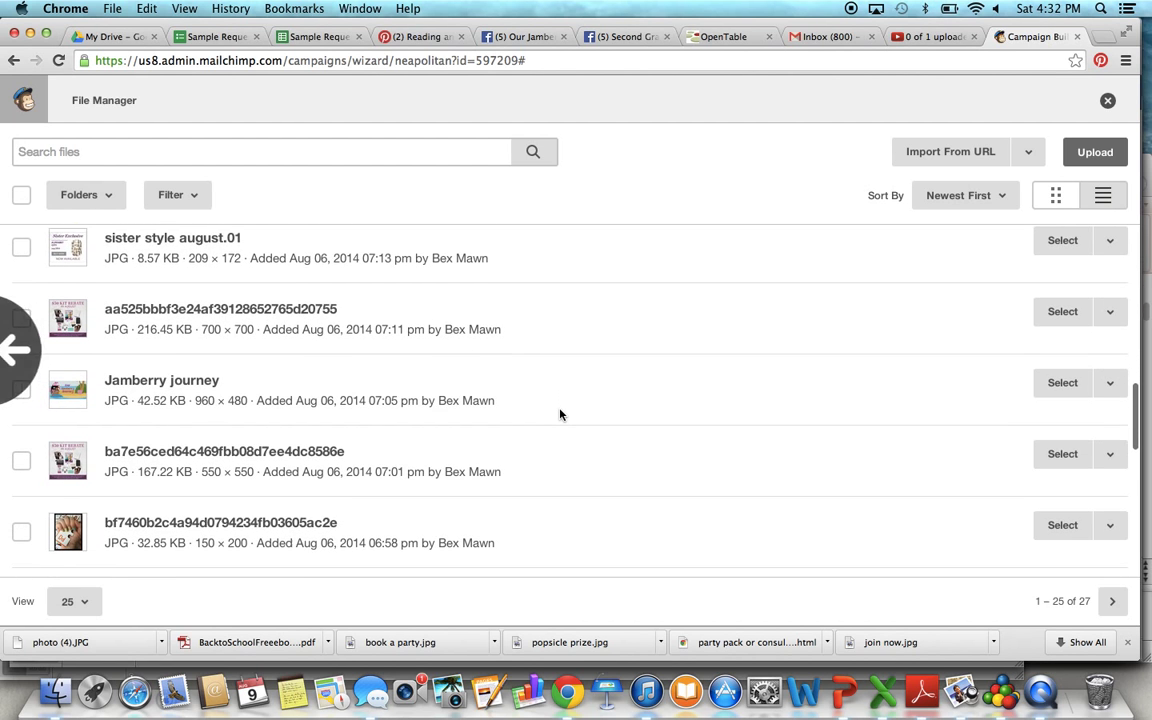
scroll(560, 414, "down", 4)
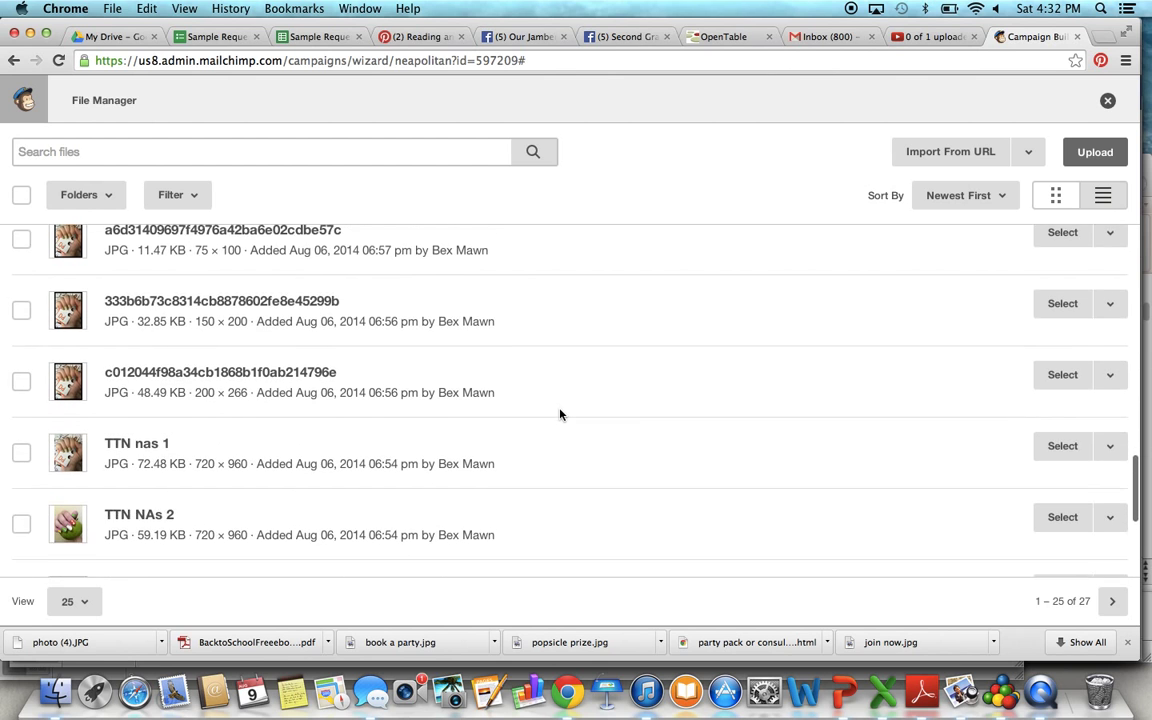
scroll(560, 414, "up", 5)
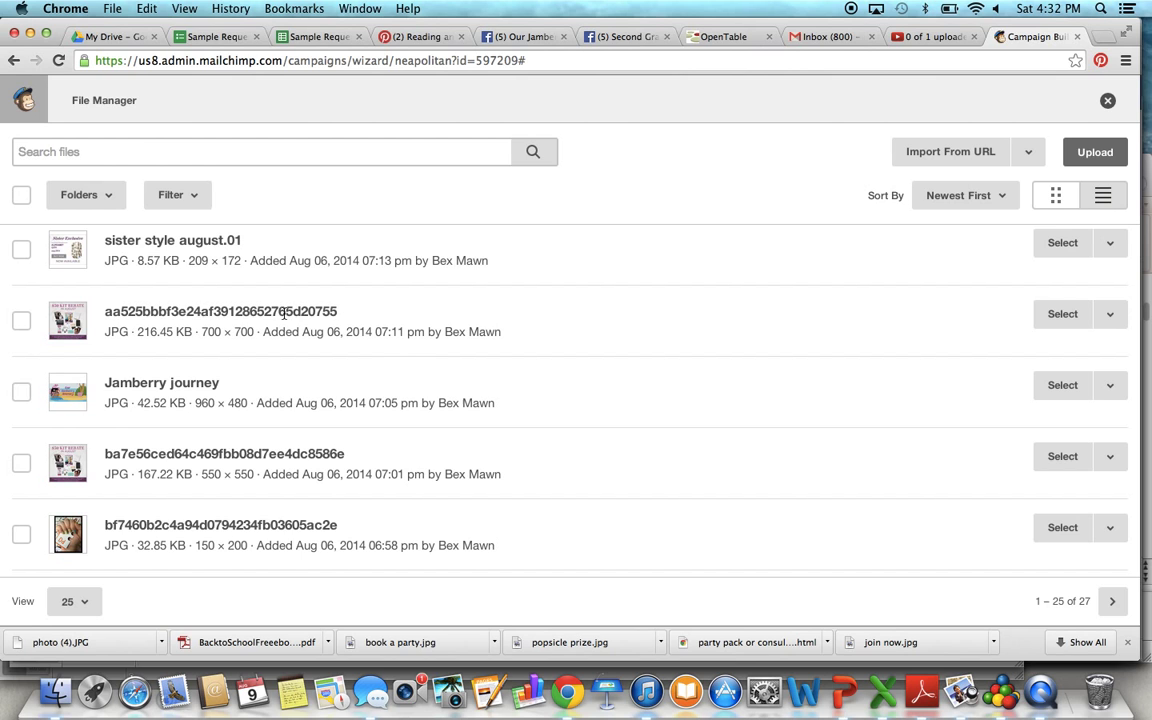
left_click(1050, 317)
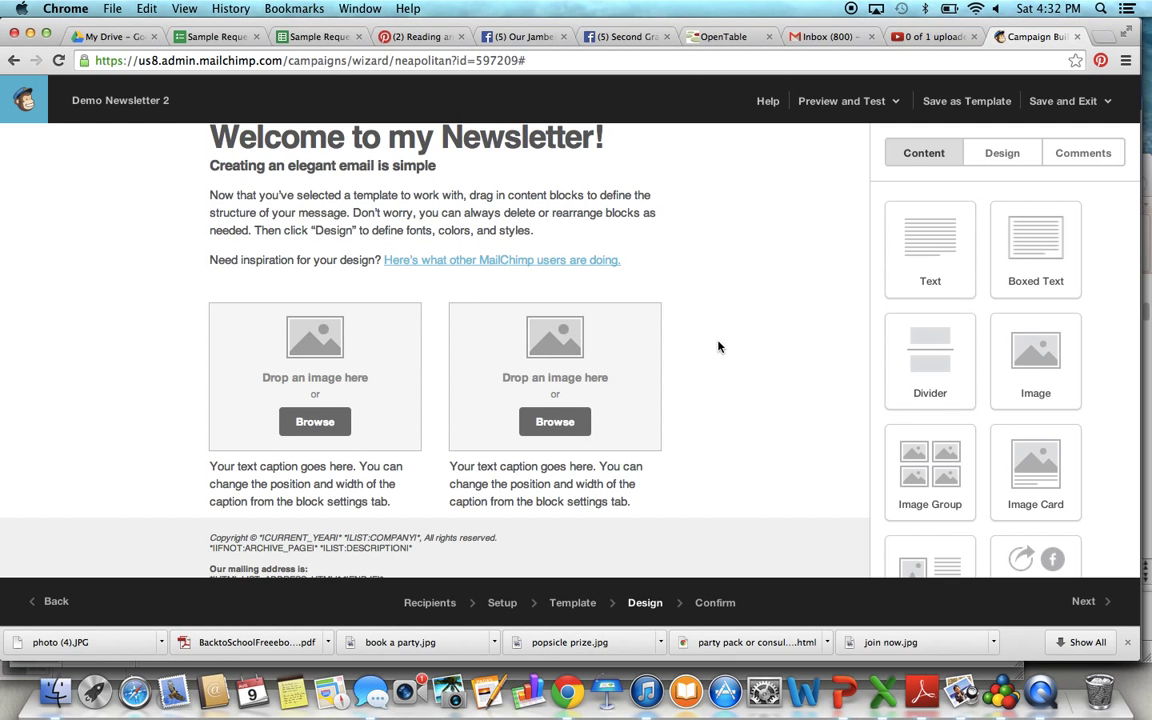
scroll(715, 345, "down", 2)
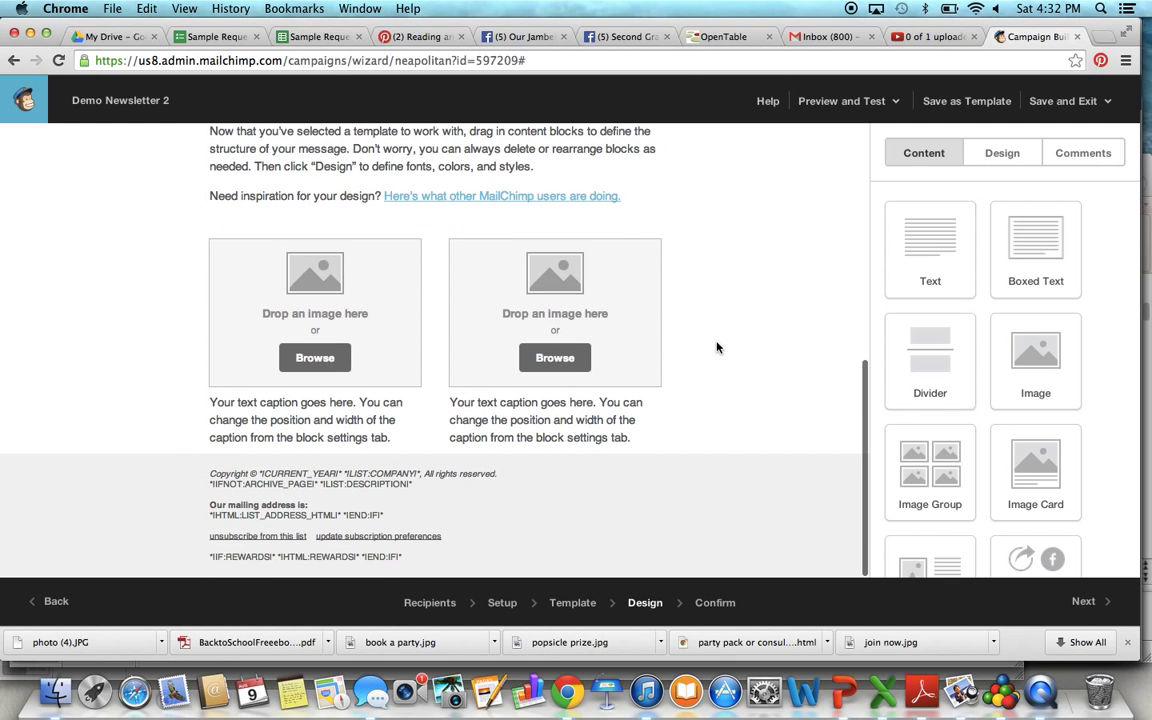
left_click(312, 424)
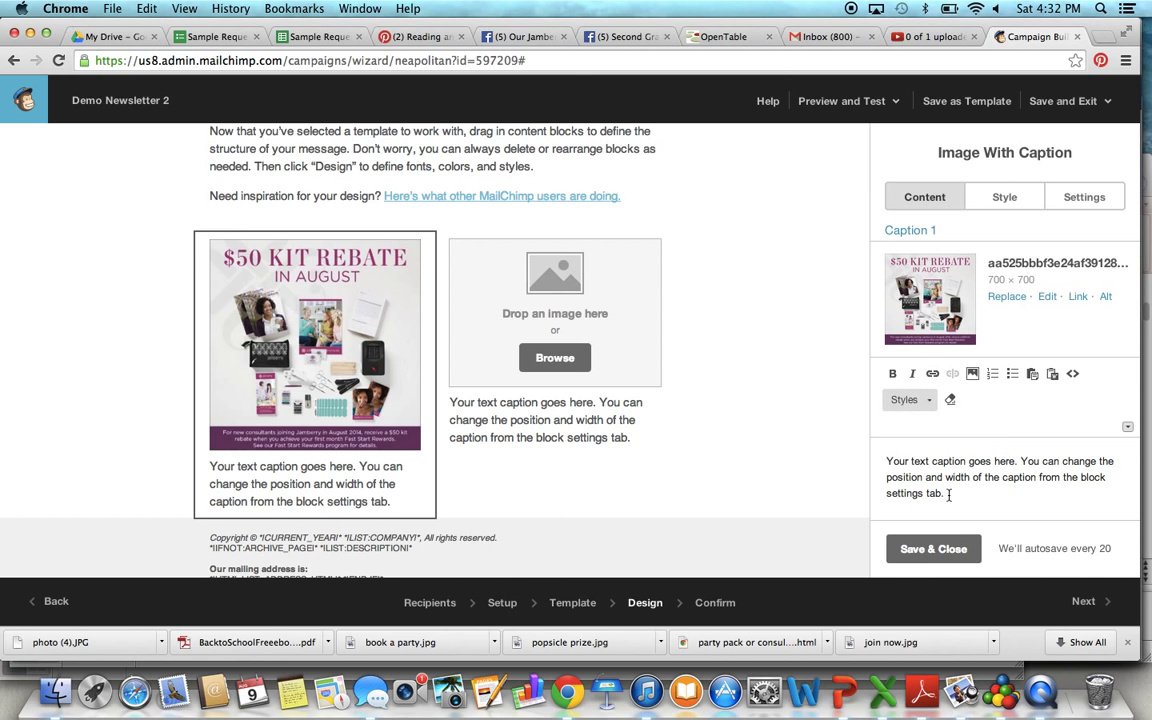
- Change the first image's caption to 'This month Jamberry is having a super special deal...' and save
left_click_drag(948, 493, 880, 457)
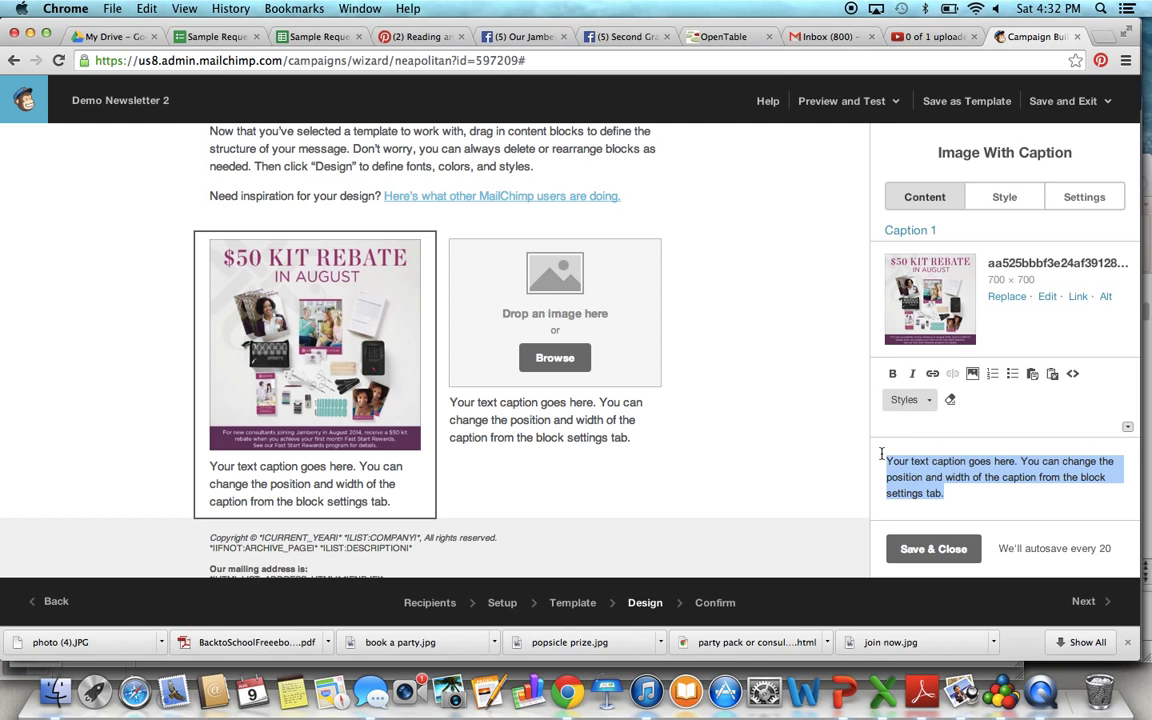
type("This ")
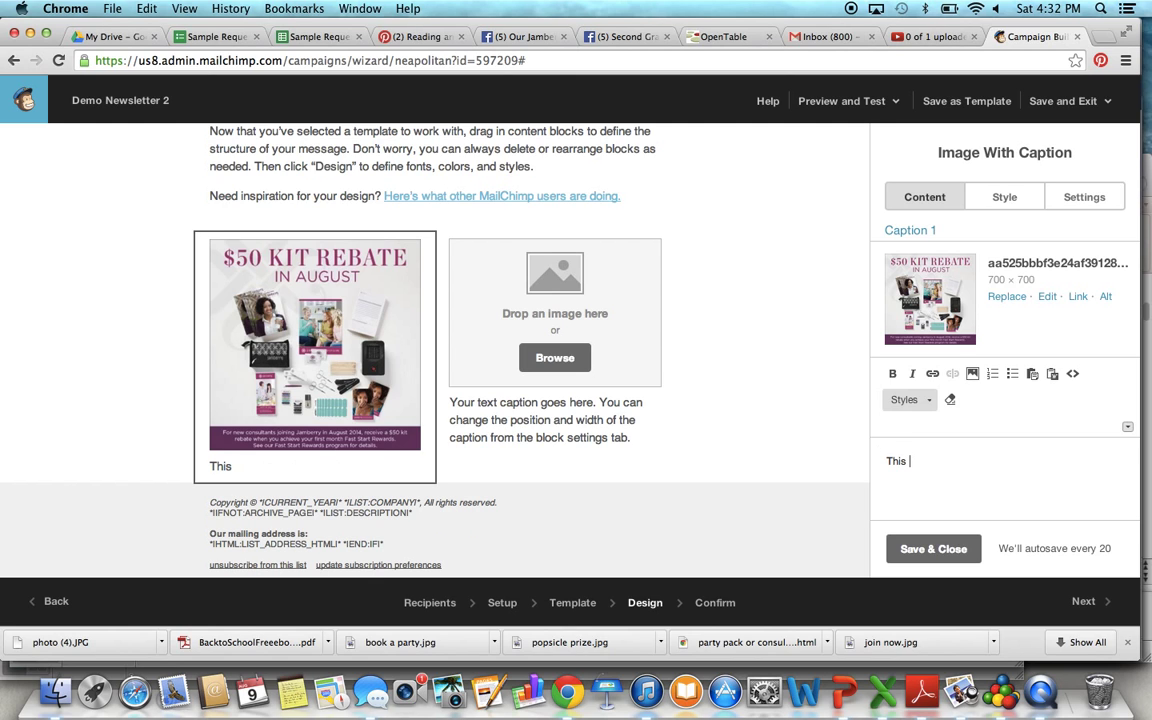
type("month Jamberry ")
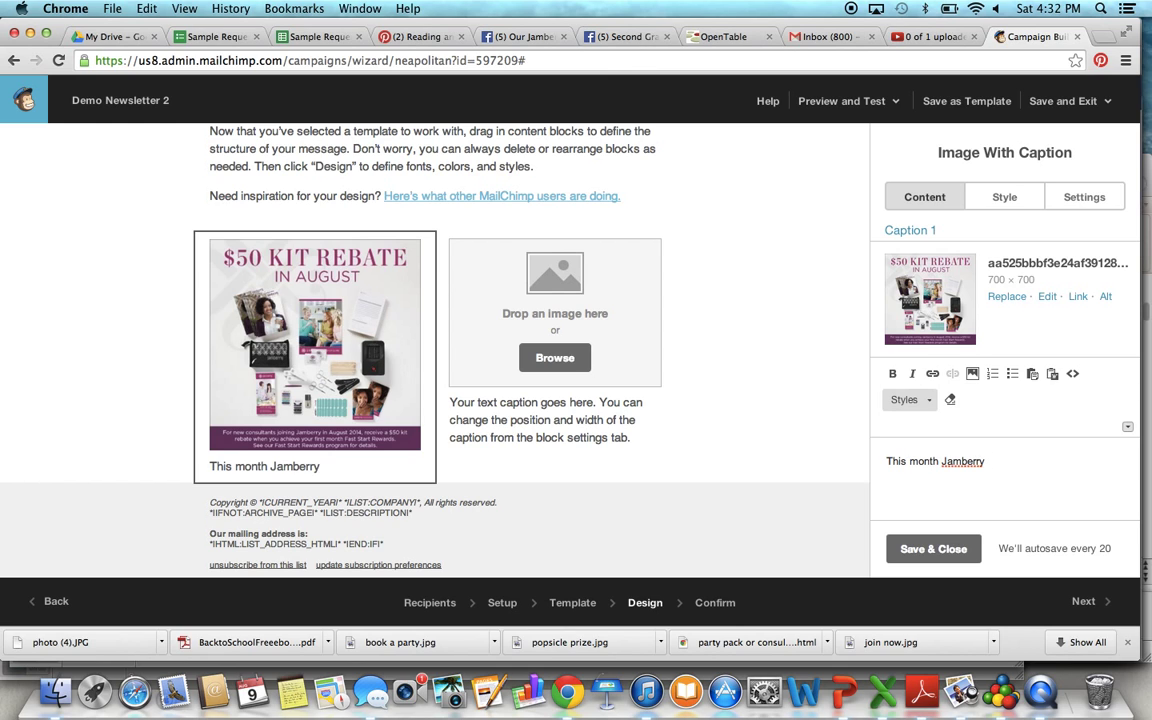
type("is having sup")
key("BackSpace")
key("BackSpace")
key("BackSpace")
type("a")
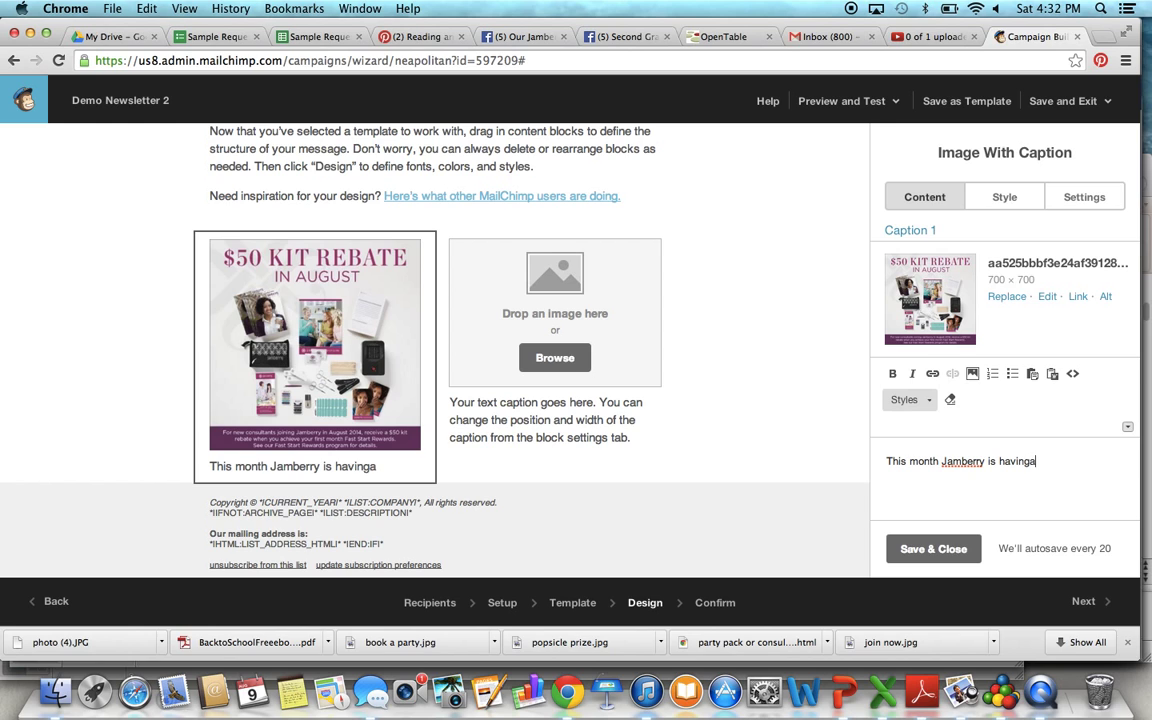
type(" super speci")
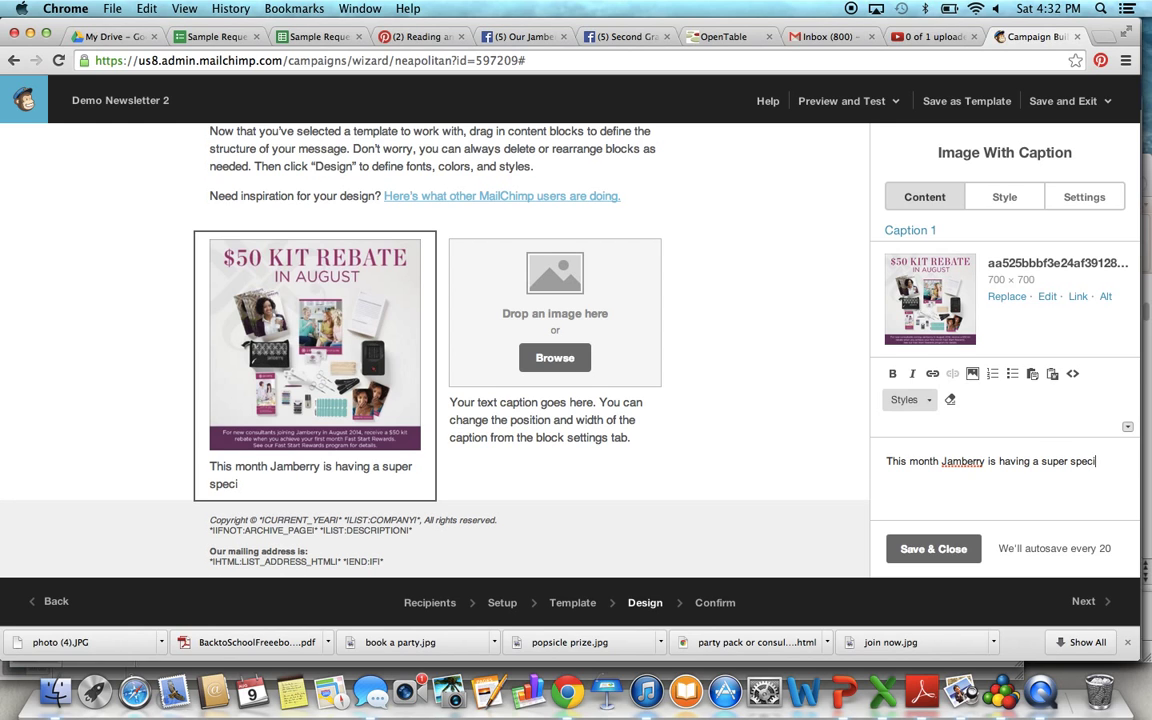
type("al deal...")
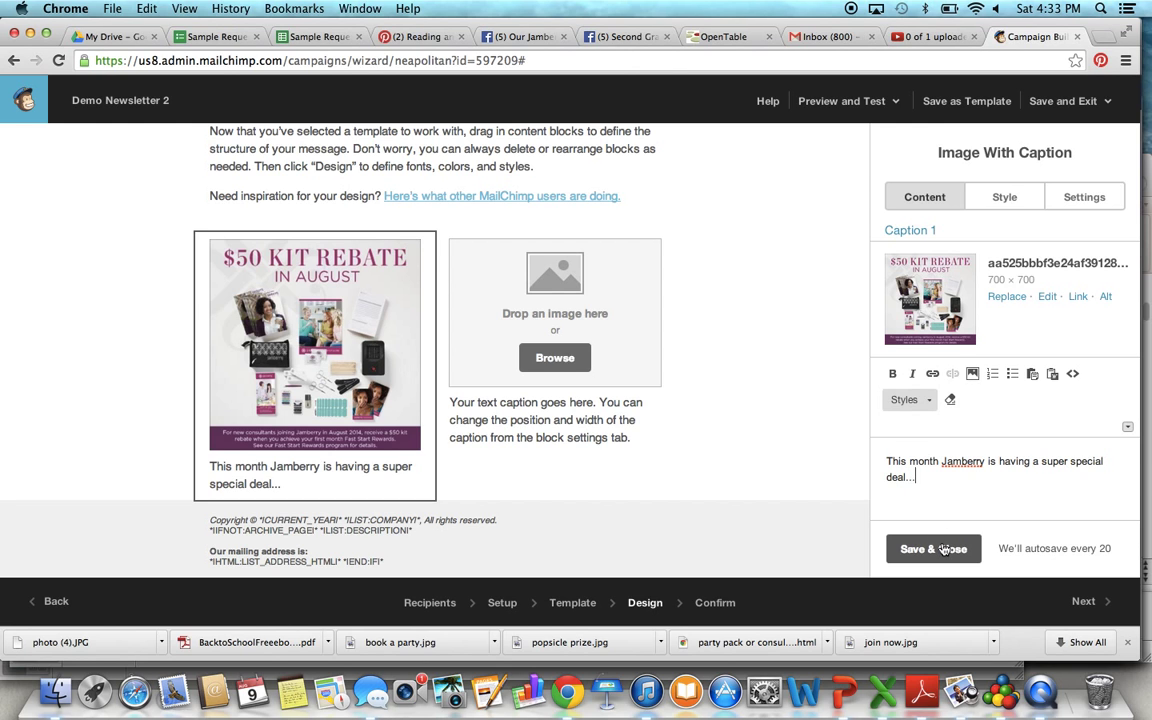
left_click(935, 549)
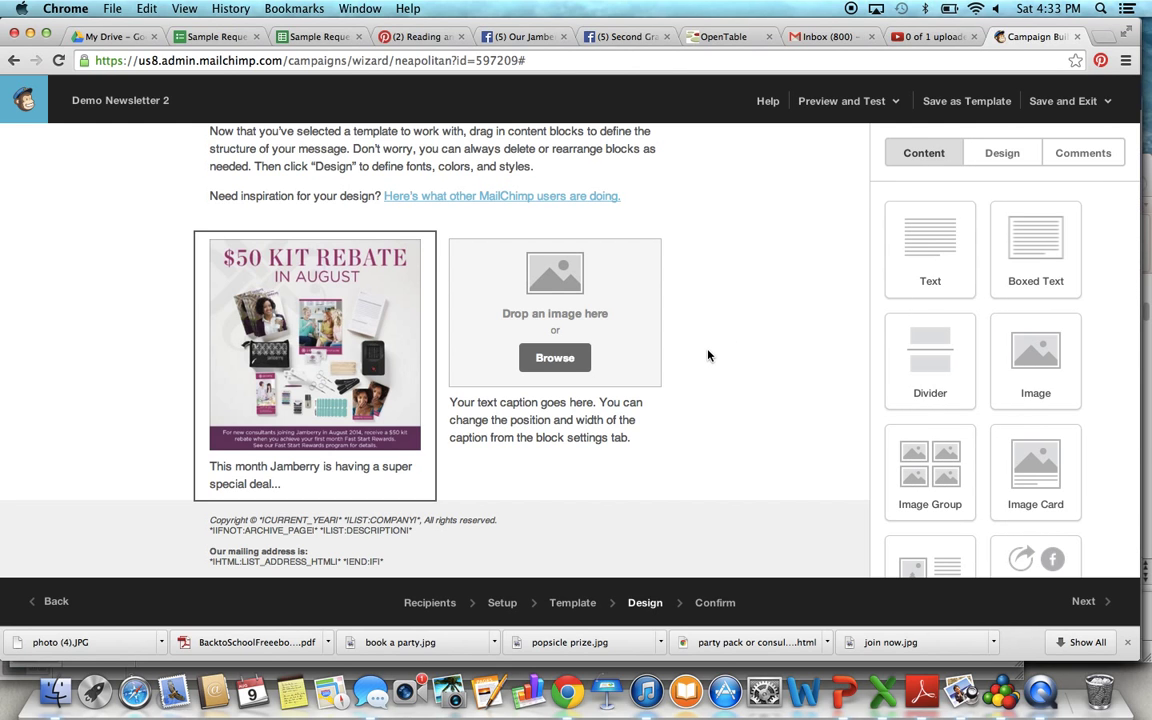
- Insert the 300 × 246 Sister Exclusive Alphabet City image into the second image block and open its caption
left_click(553, 357)
scroll(753, 362, "up", 10)
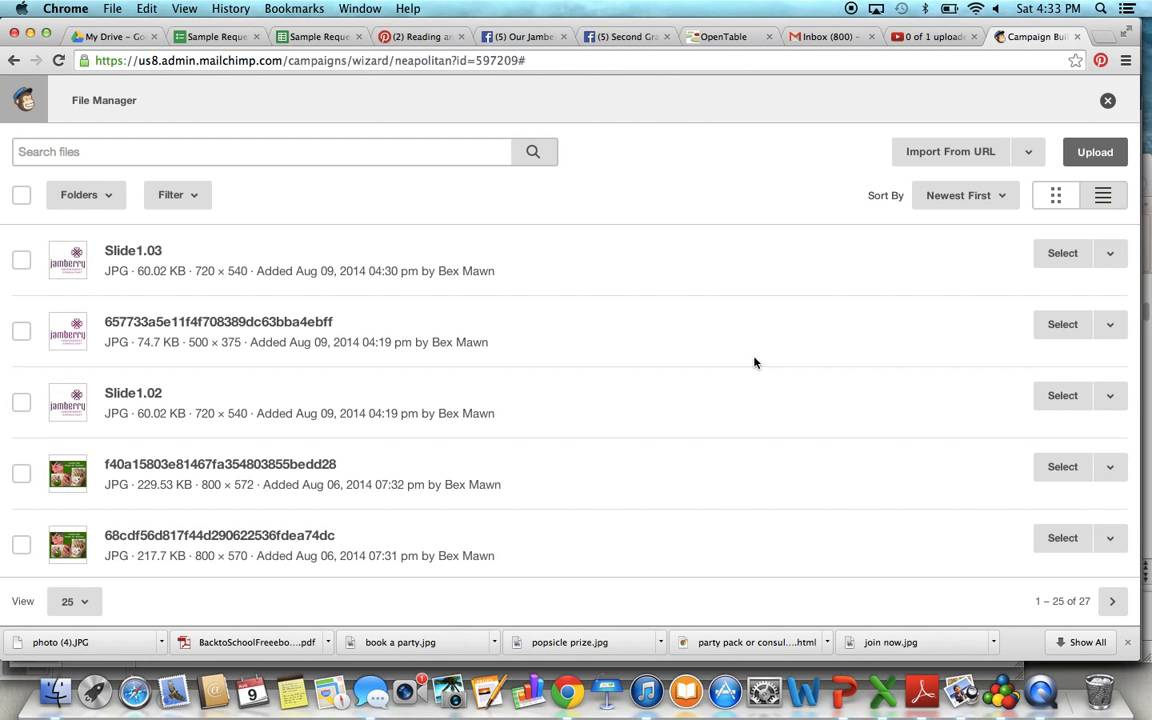
scroll(740, 362, "down", 5)
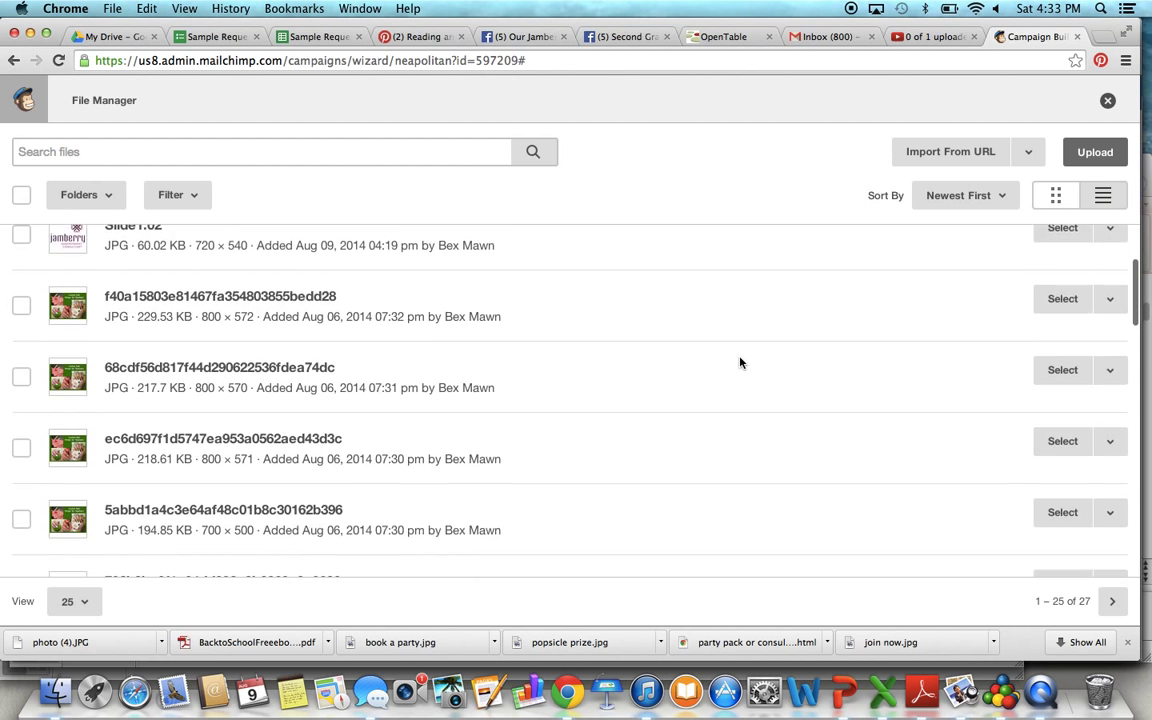
scroll(740, 348, "down", 3)
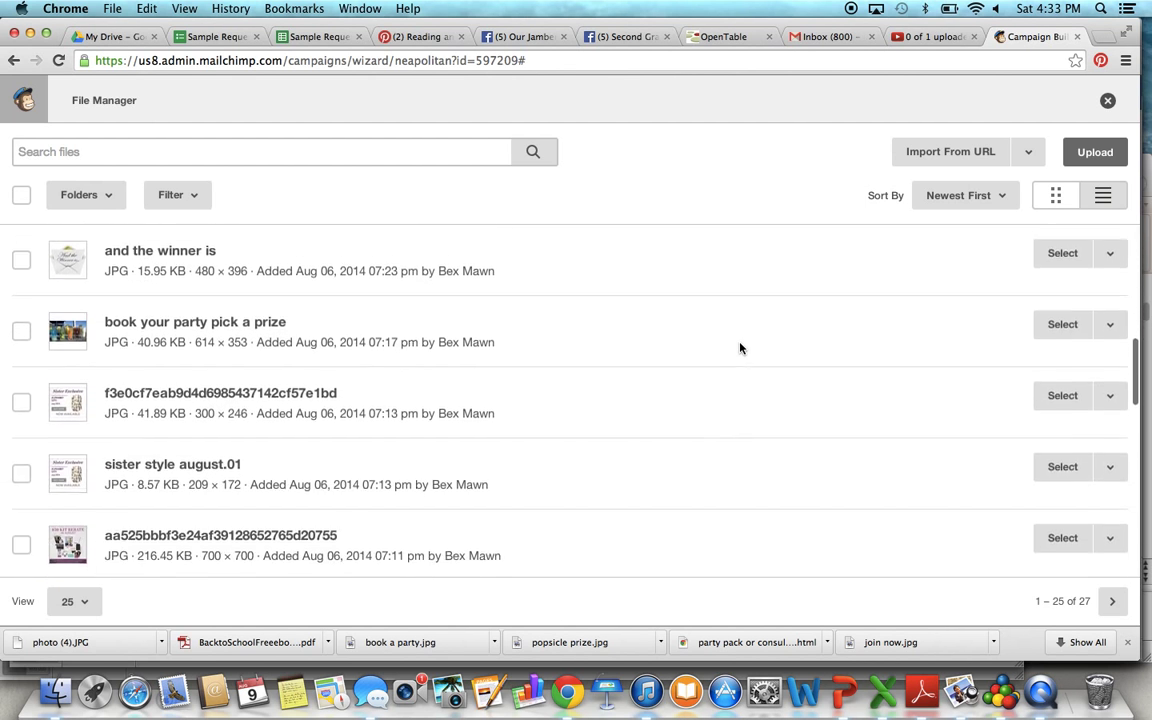
scroll(740, 348, "down", 3)
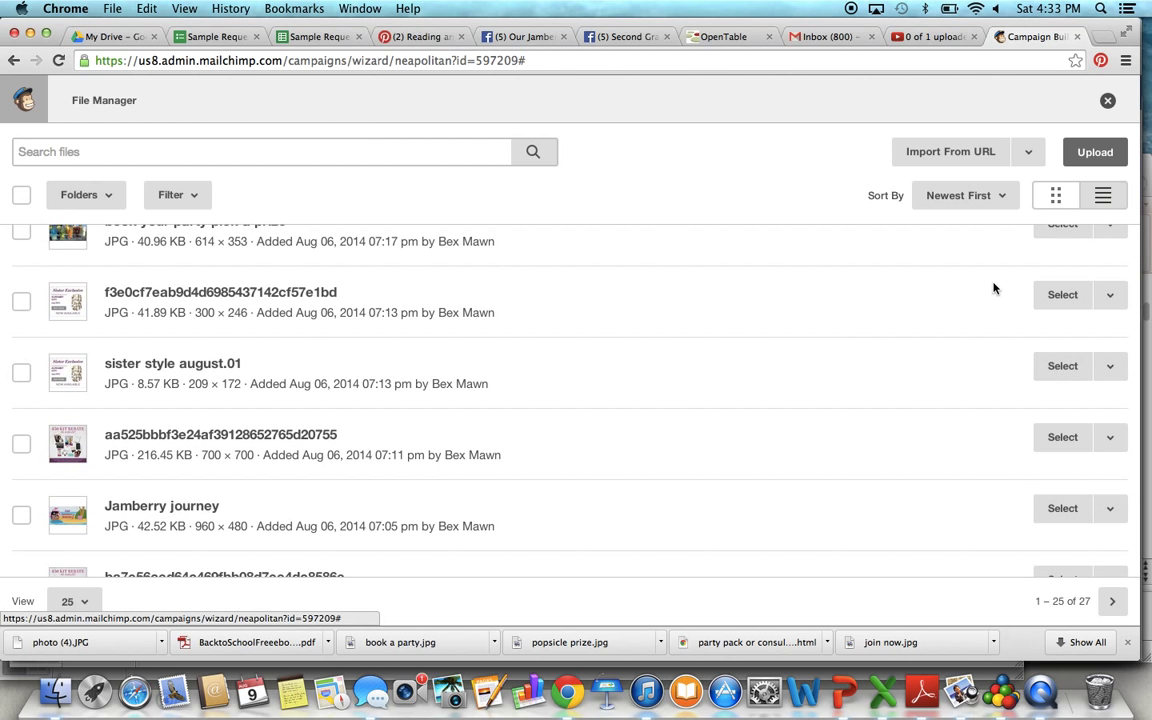
left_click(1043, 296)
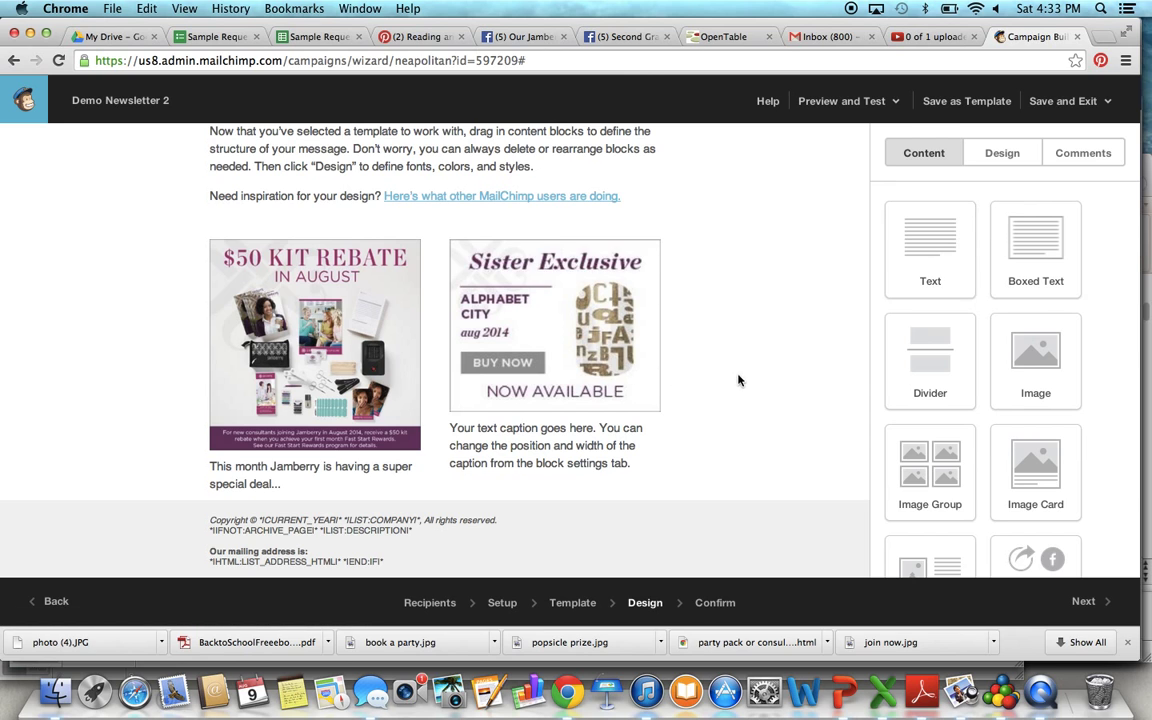
left_click(584, 460)
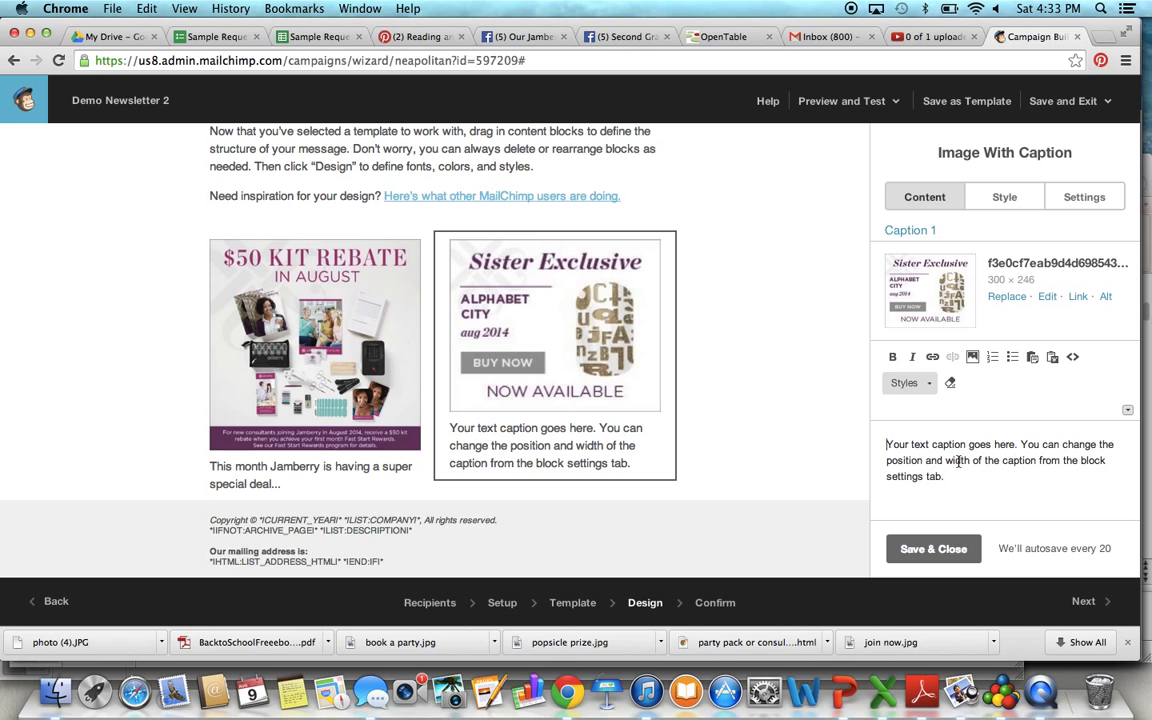
- Replace the second image's placeholder caption with 'Sister Style of the month' and save the block
mouse_move(610, 266)
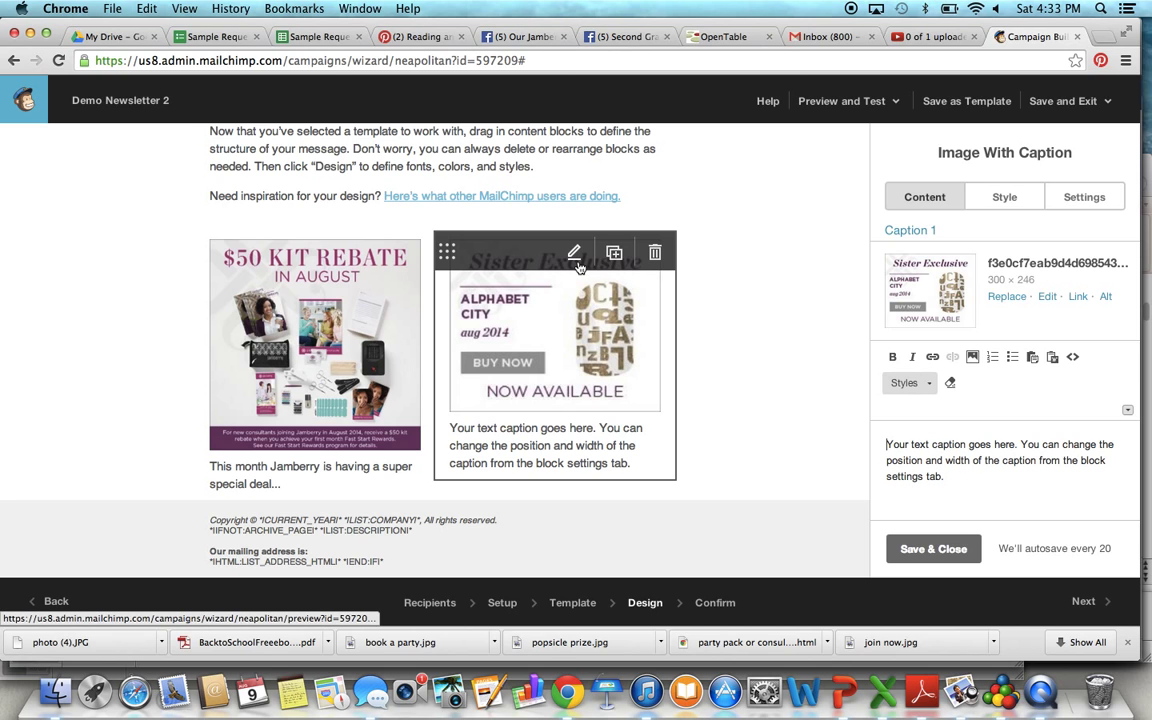
left_click_drag(949, 478, 868, 441)
type("Sister ")
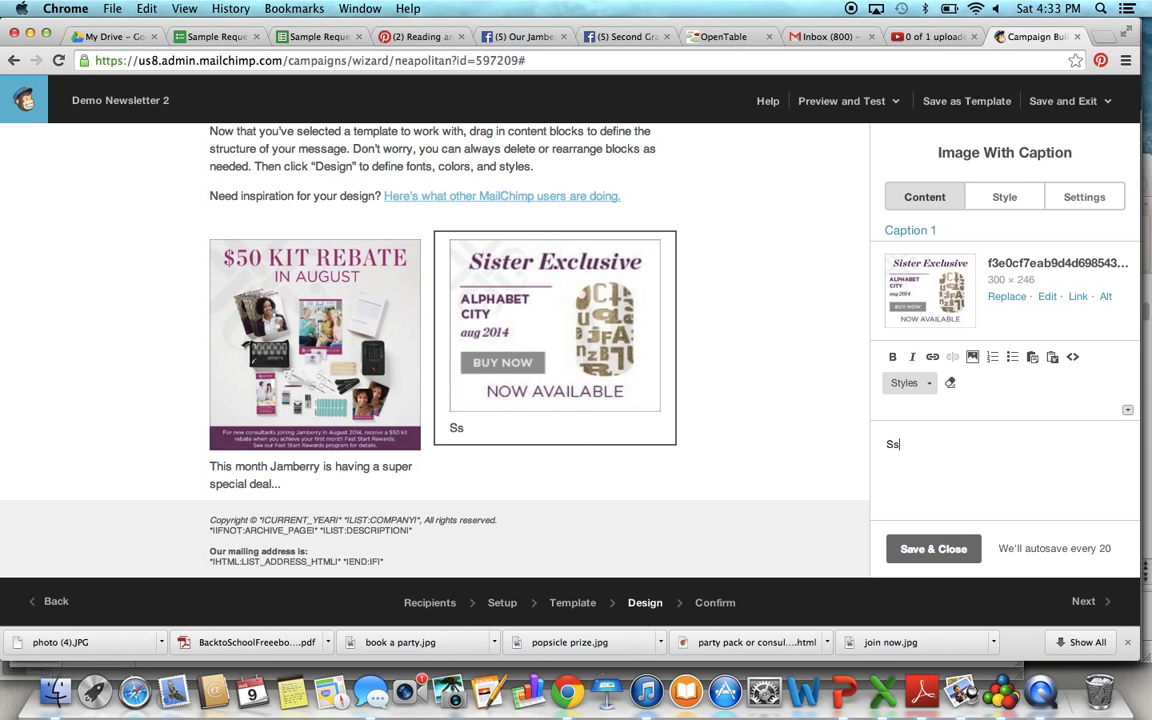
type("Style of the")
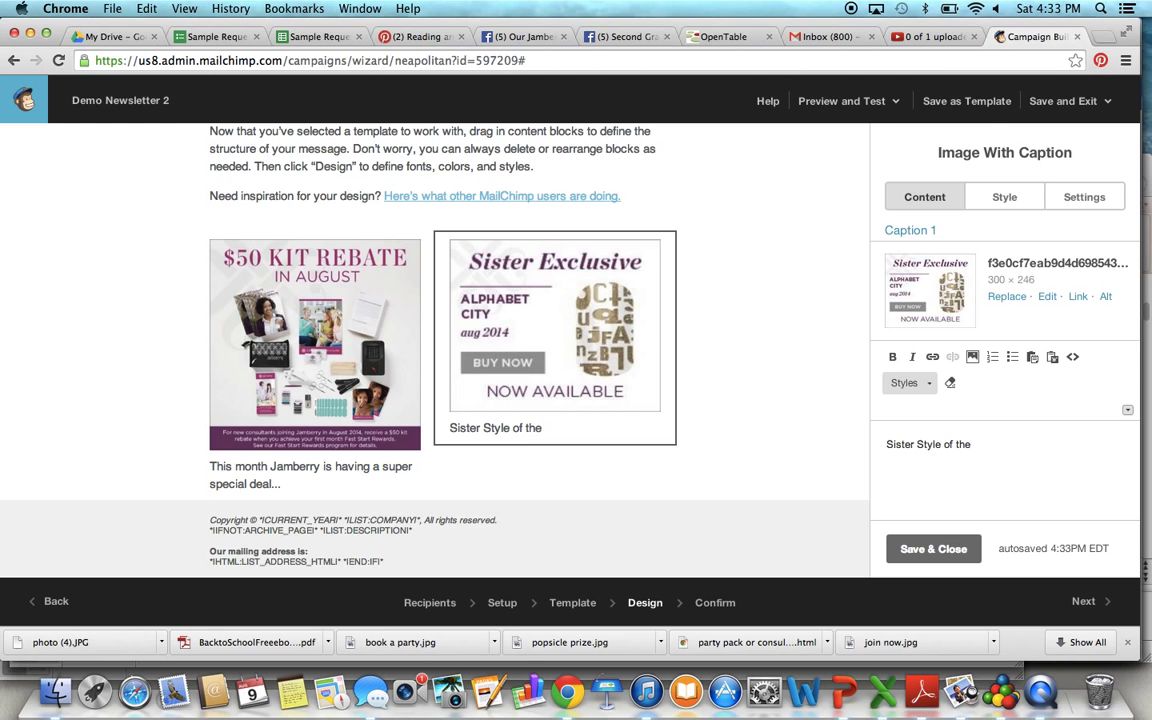
type("month")
left_click(933, 549)
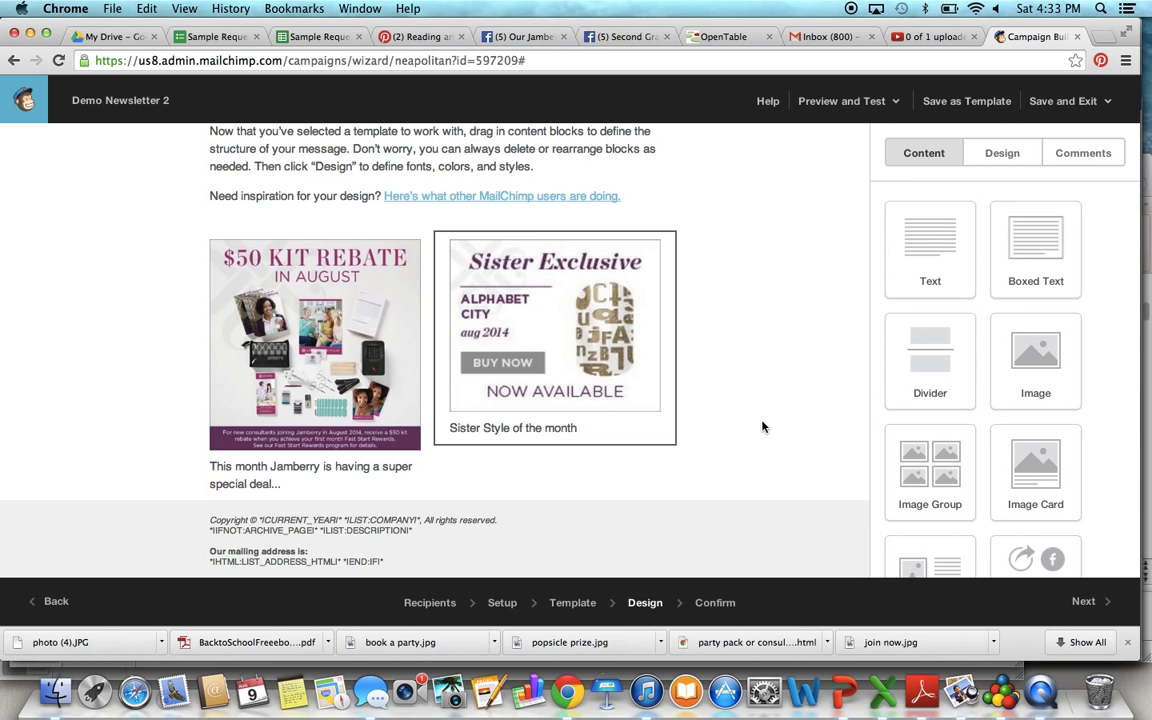
- Duplicate the Sister Exclusive block and swap the copy's picture for the 614 × 353 'book your party pick a prize' image
mouse_move(584, 384)
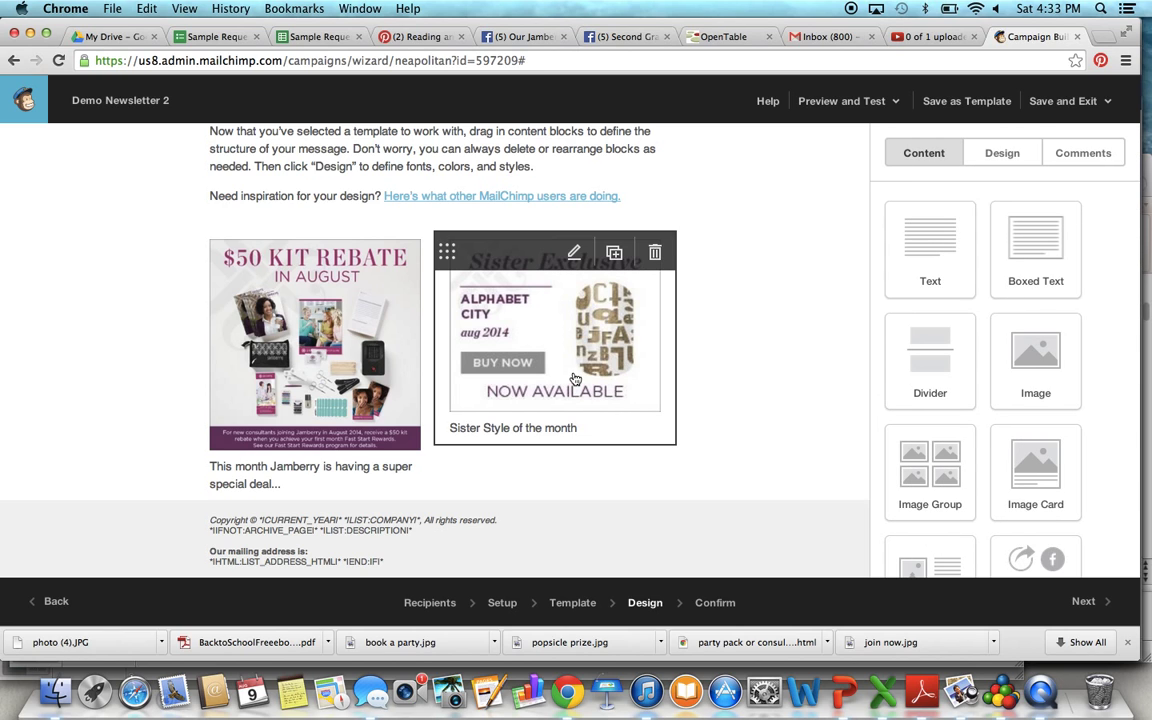
left_click(617, 256)
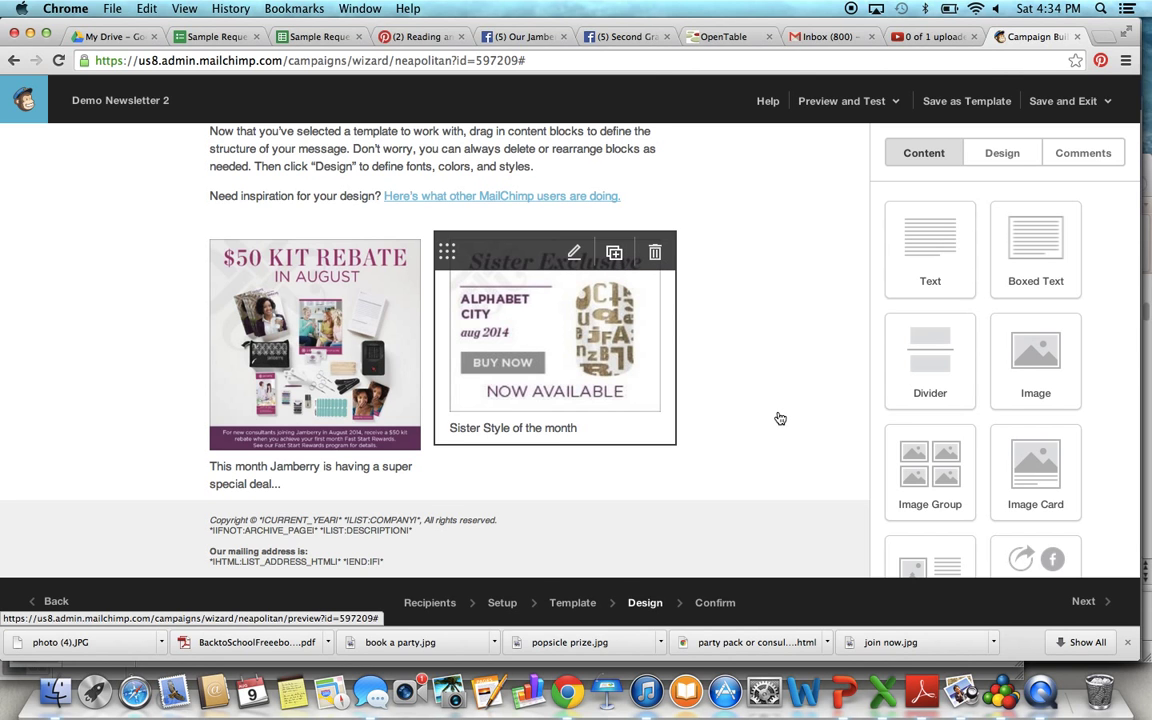
scroll(778, 416, "down", 5)
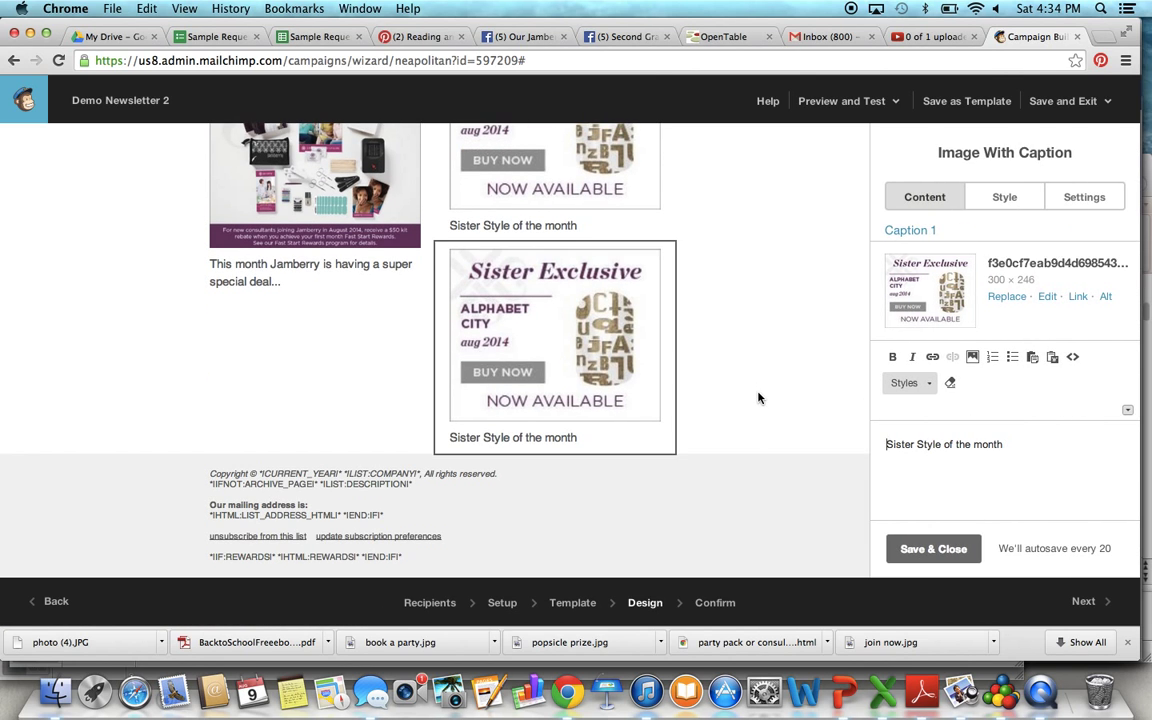
mouse_move(669, 391)
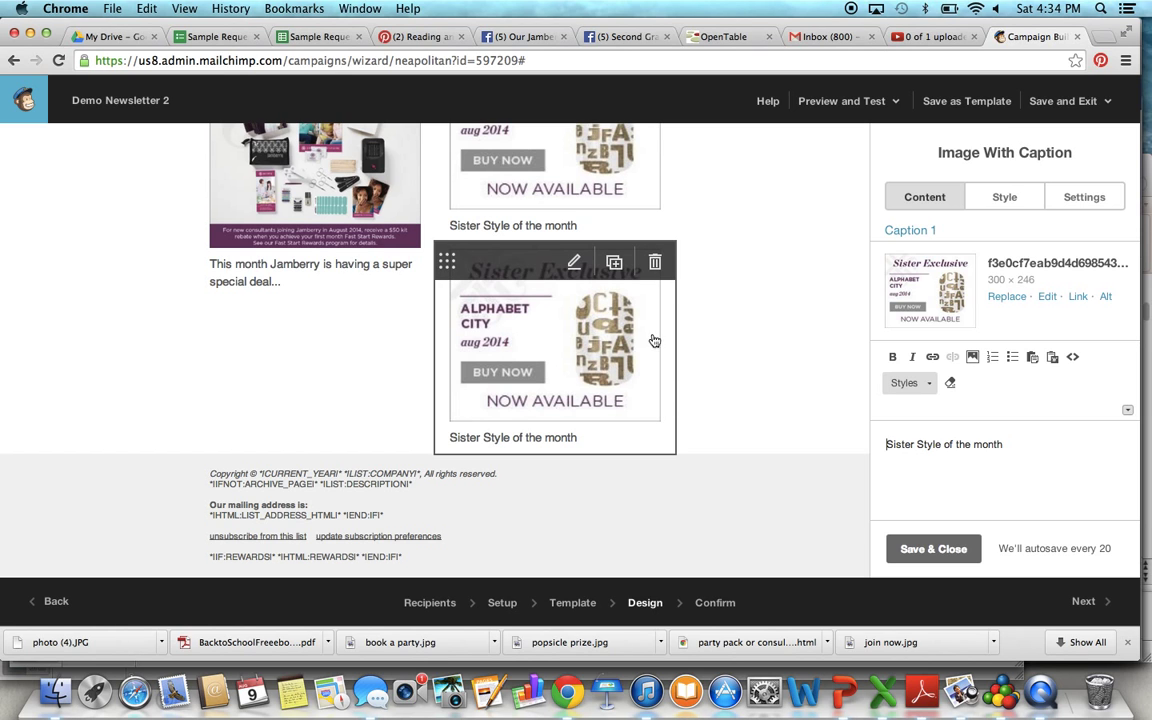
left_click(1005, 297)
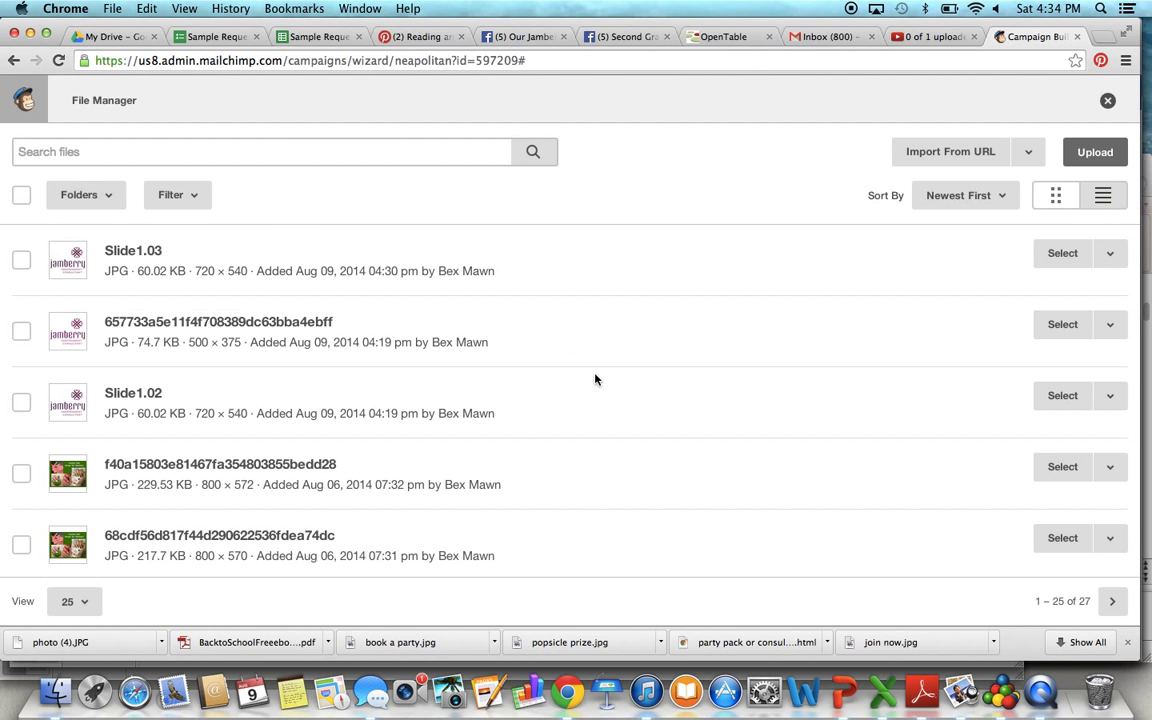
scroll(558, 381, "down", 10)
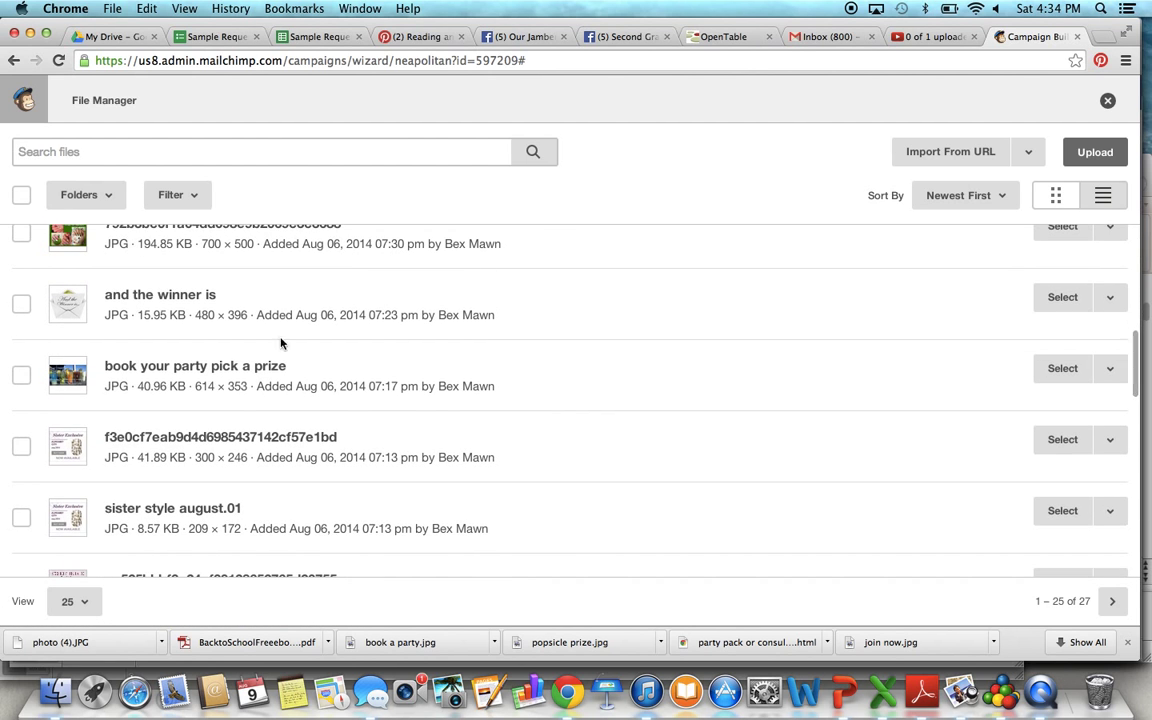
left_click(1066, 368)
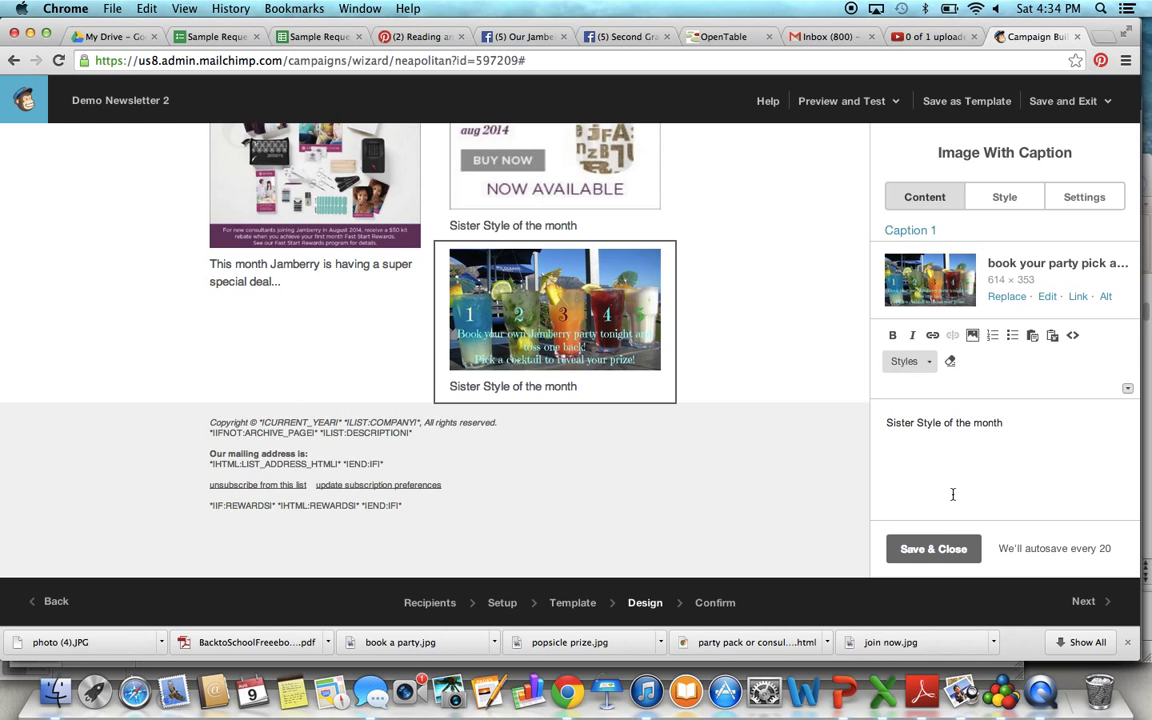
- Save the new prize image block and advance the campaign to the Confirm step
left_click(931, 550)
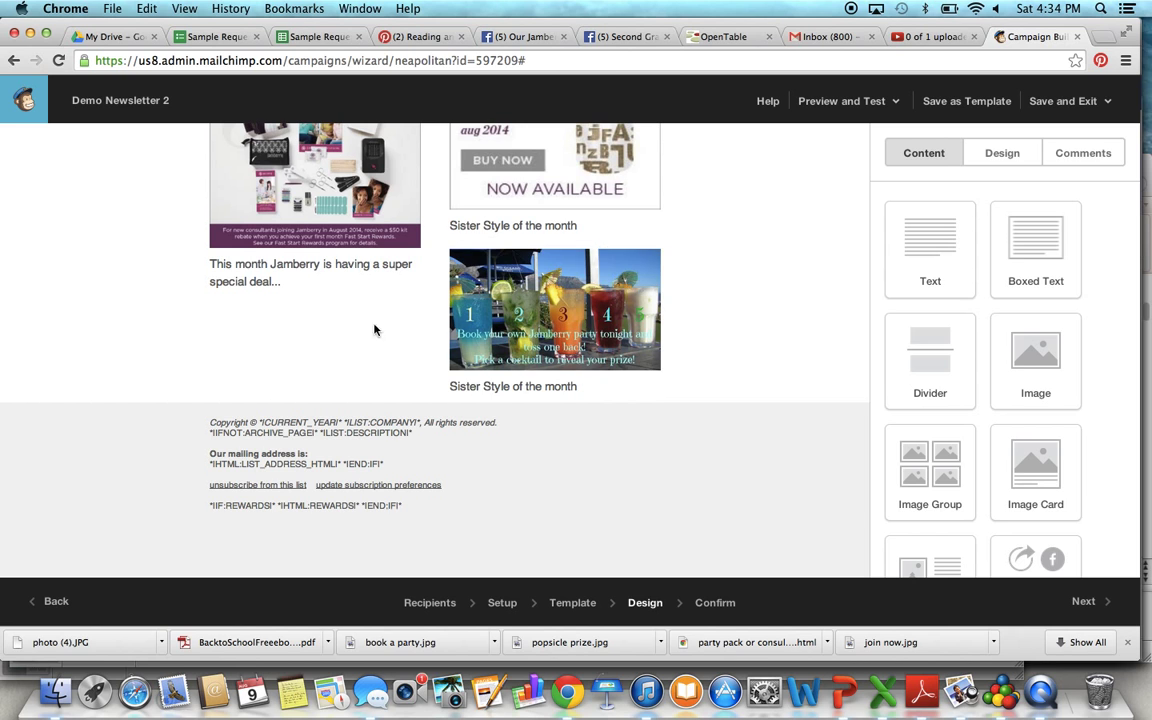
mouse_move(655, 392)
scroll(807, 460, "up", 10)
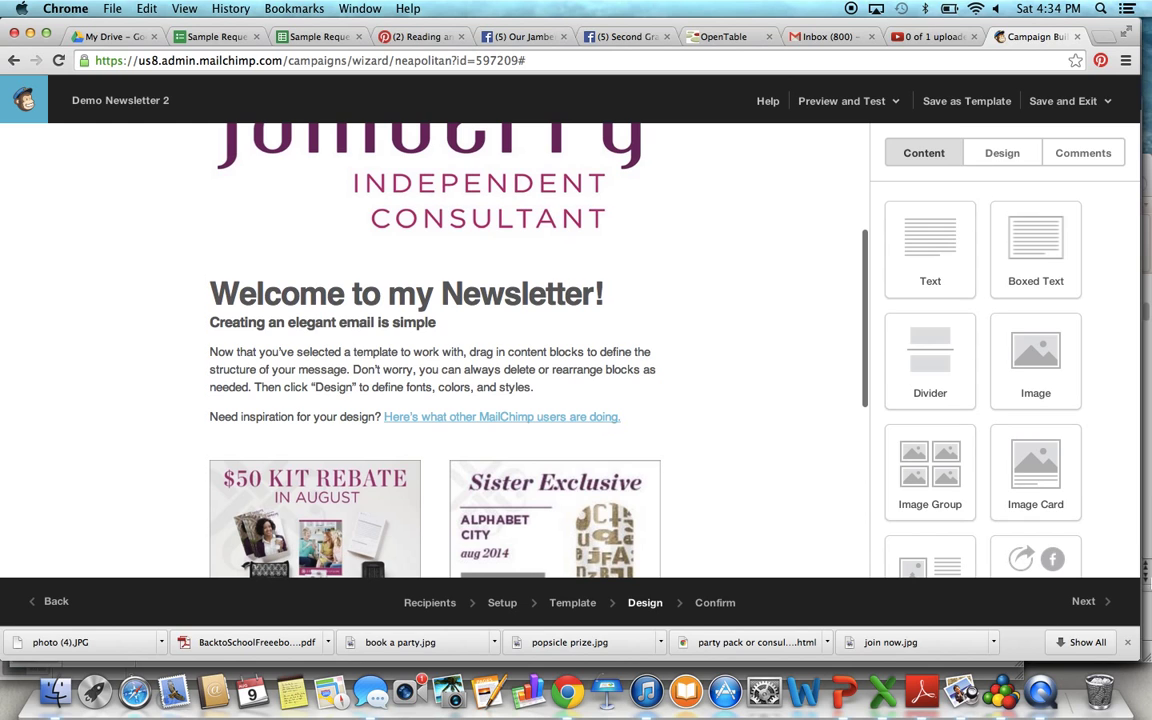
left_click(1079, 602)
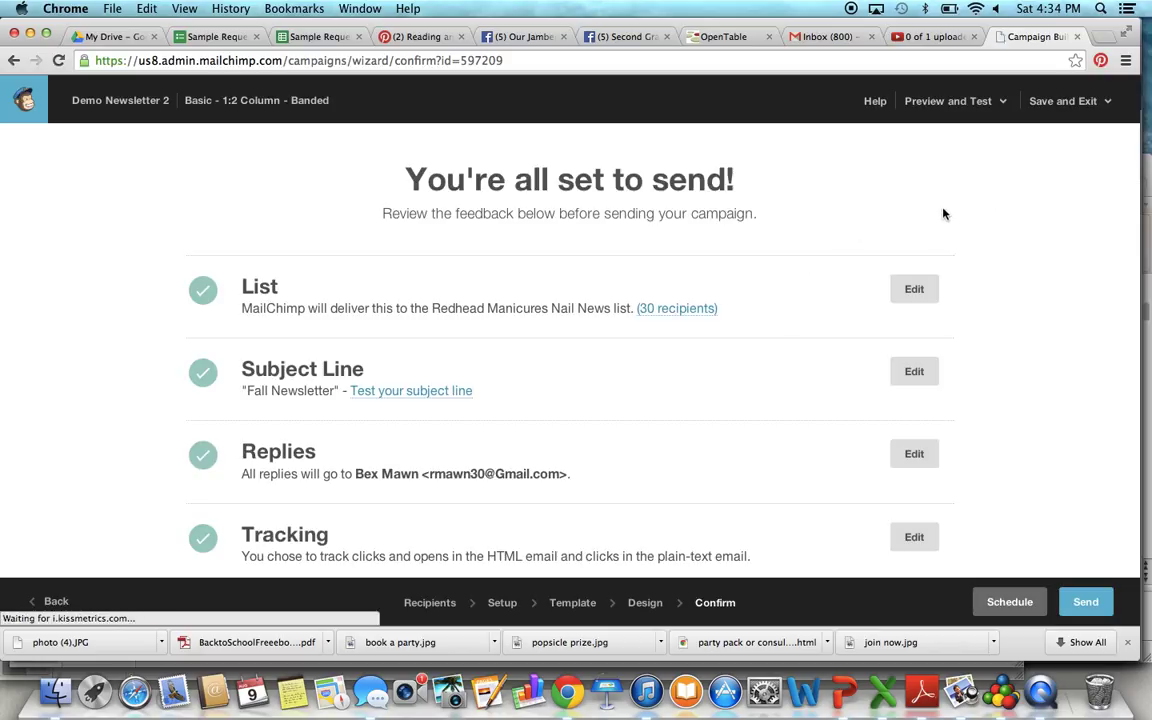
left_click(997, 102)
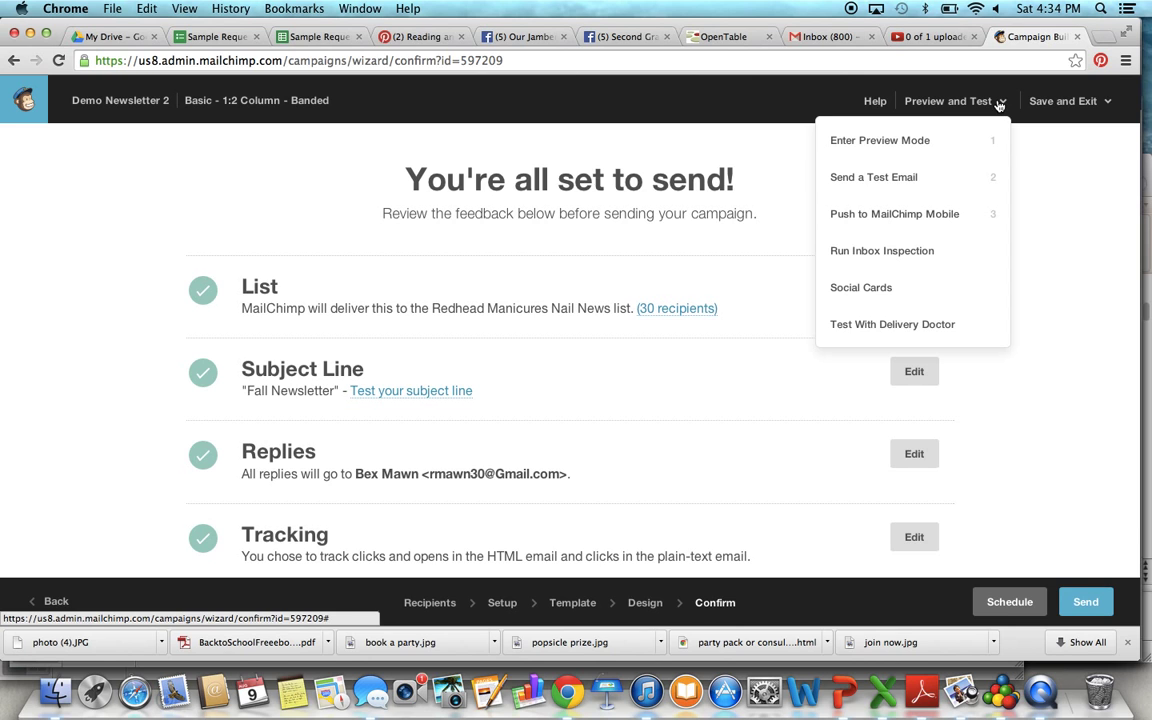
left_click(925, 139)
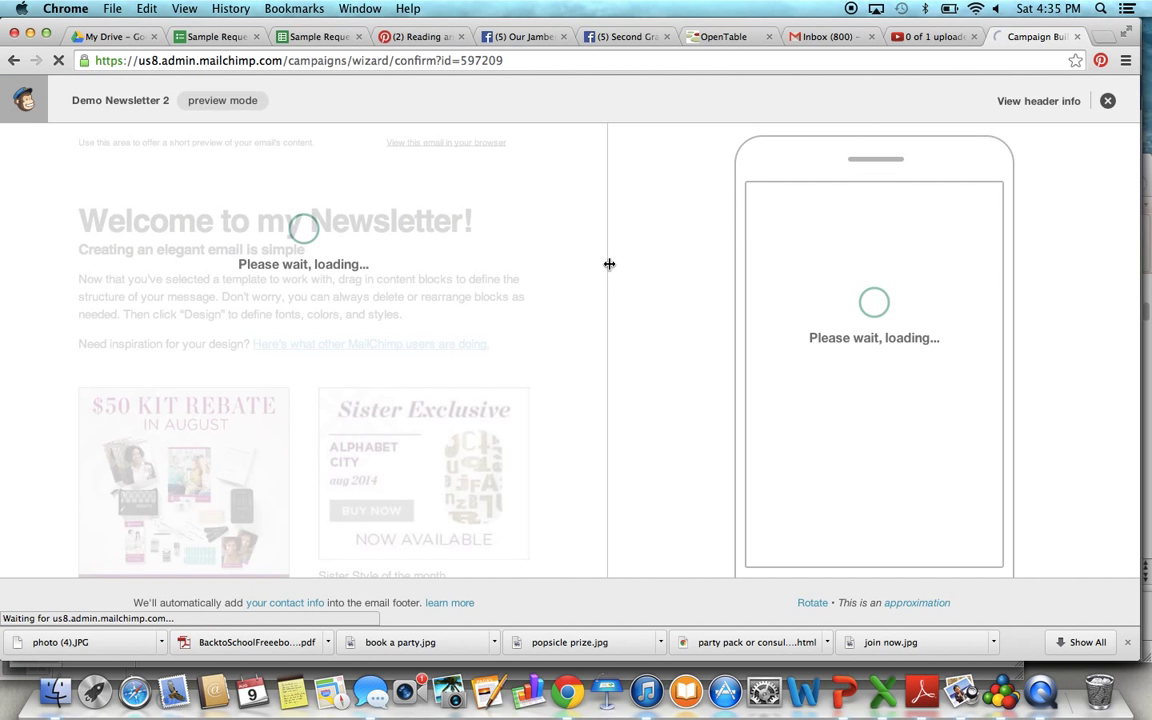
scroll(561, 308, "down", 5)
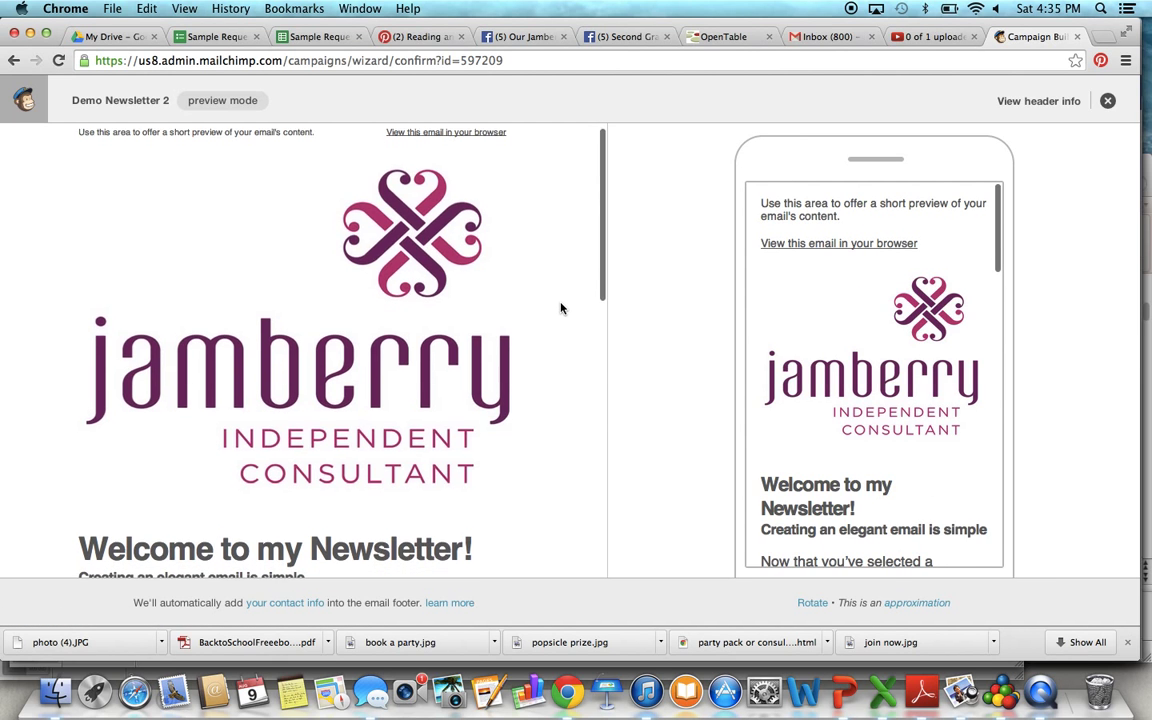
scroll(561, 308, "down", 3)
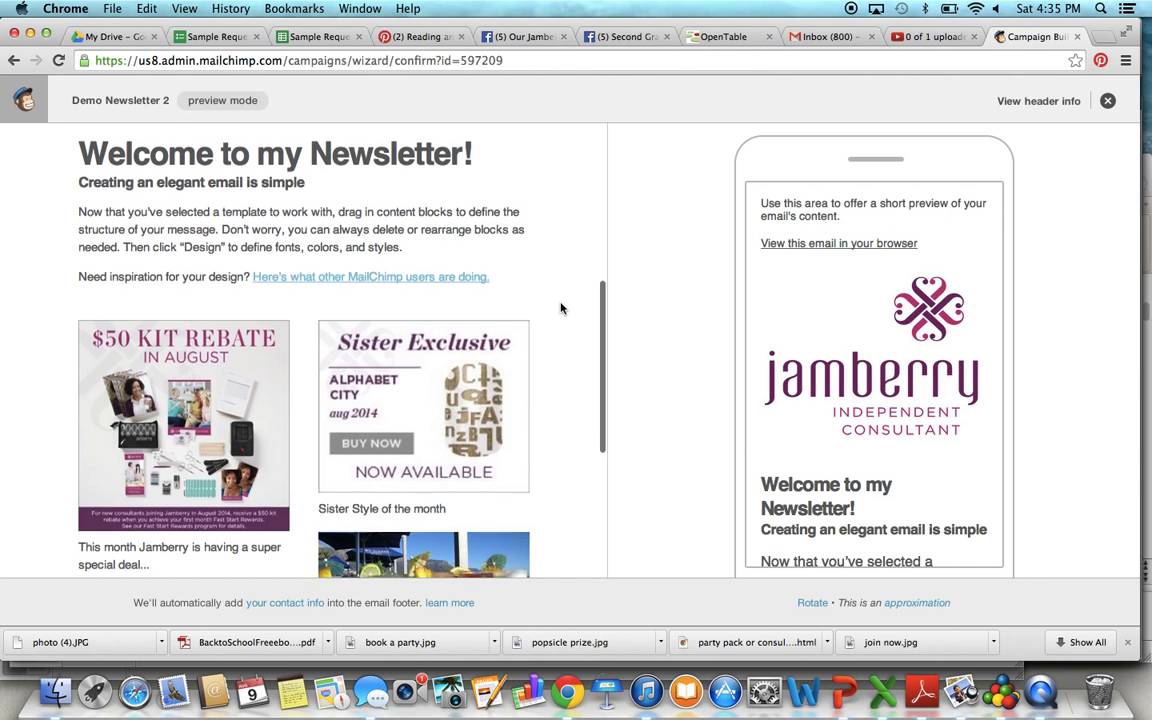
scroll(561, 308, "down", 2)
scroll(561, 308, "up", 3)
scroll(561, 308, "up", 4)
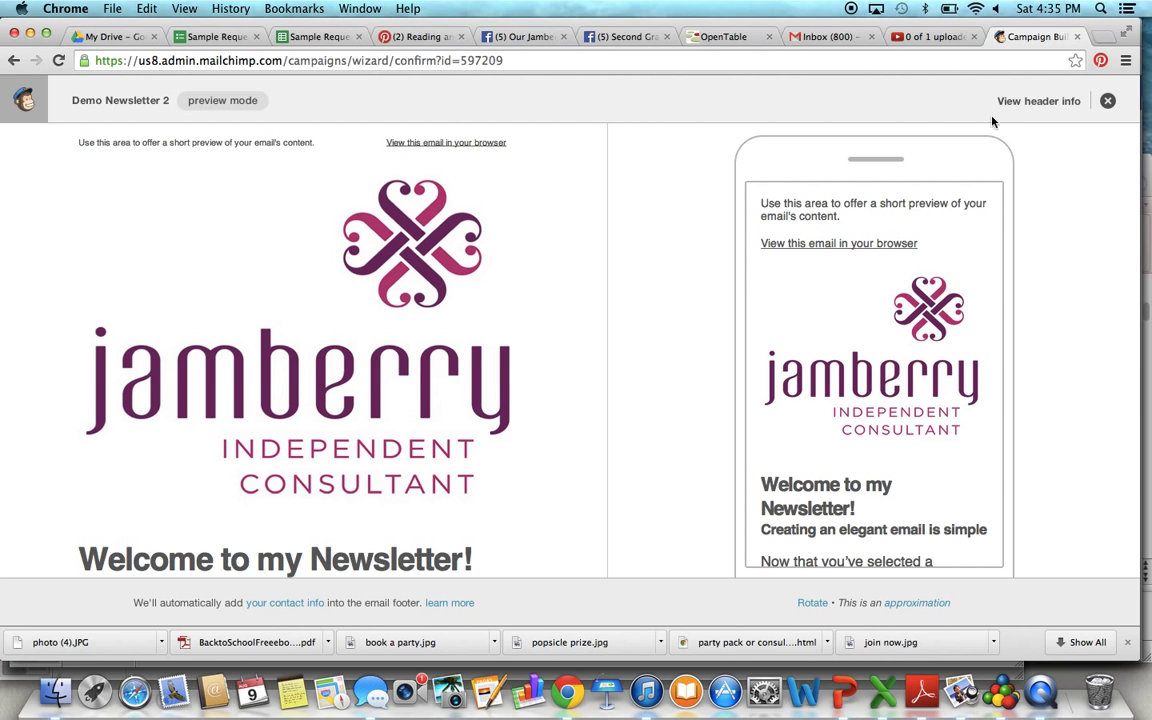
- Leave the preview, review the confirmation checklist and cancel the delivery scheduling options
left_click(1108, 102)
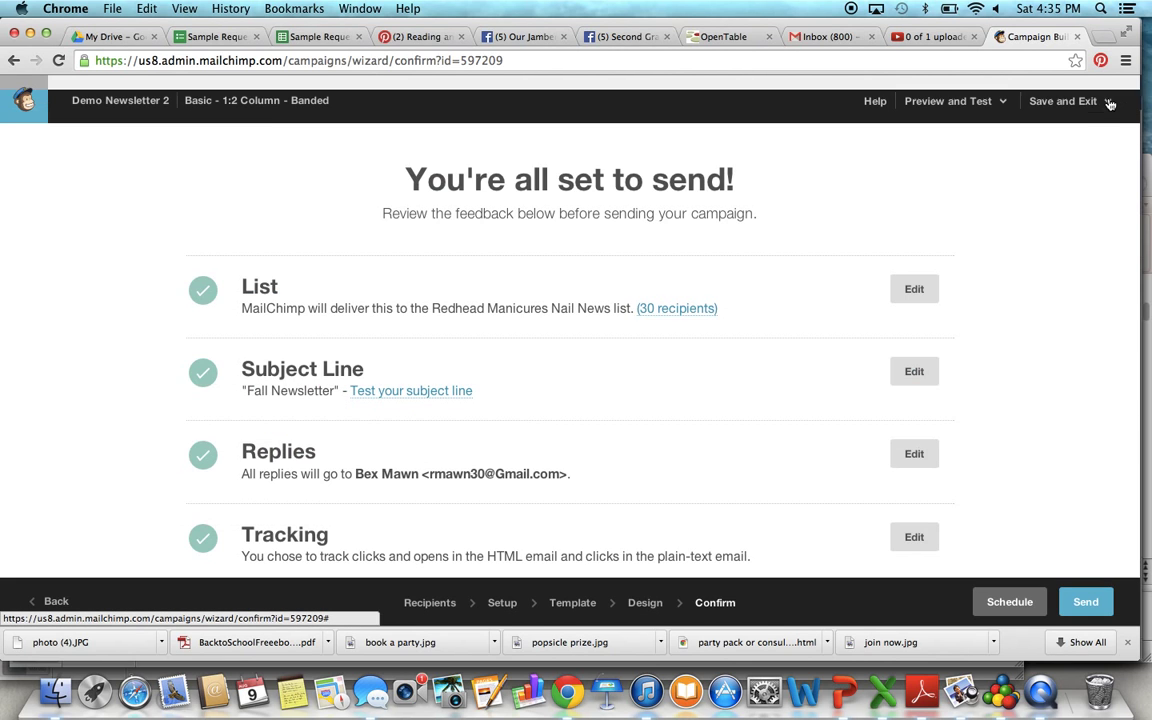
scroll(1074, 367, "down", 5)
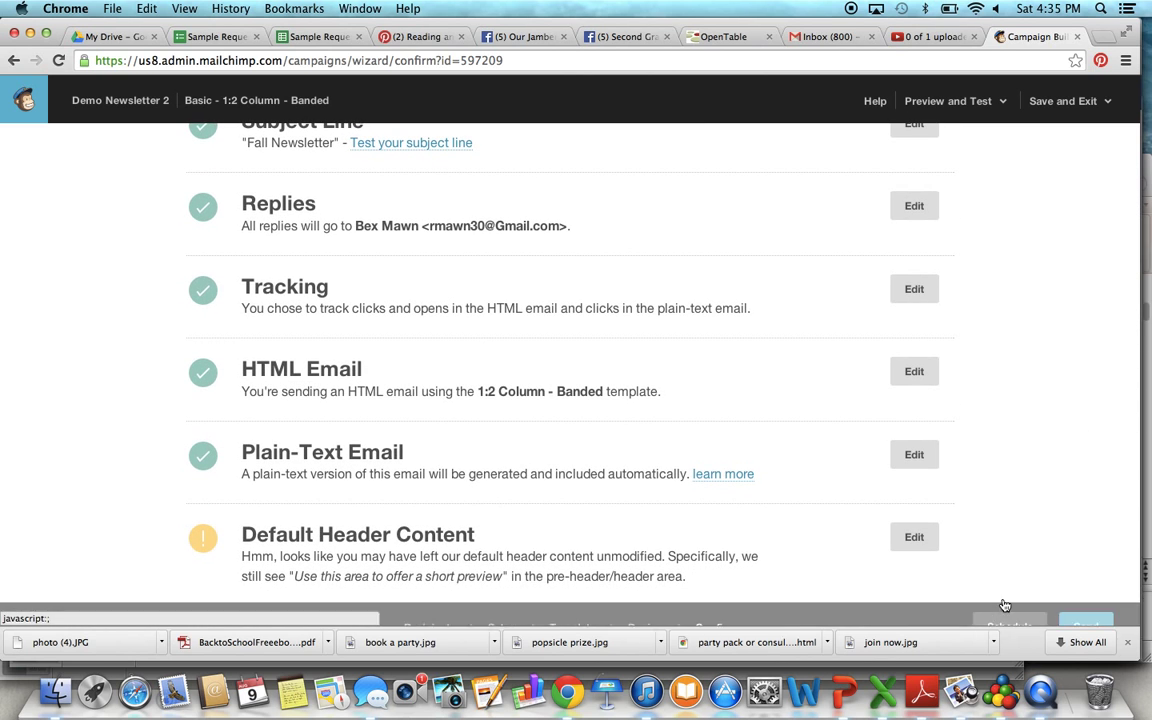
scroll(1040, 380, "down", 3)
scroll(1040, 380, "down", 3)
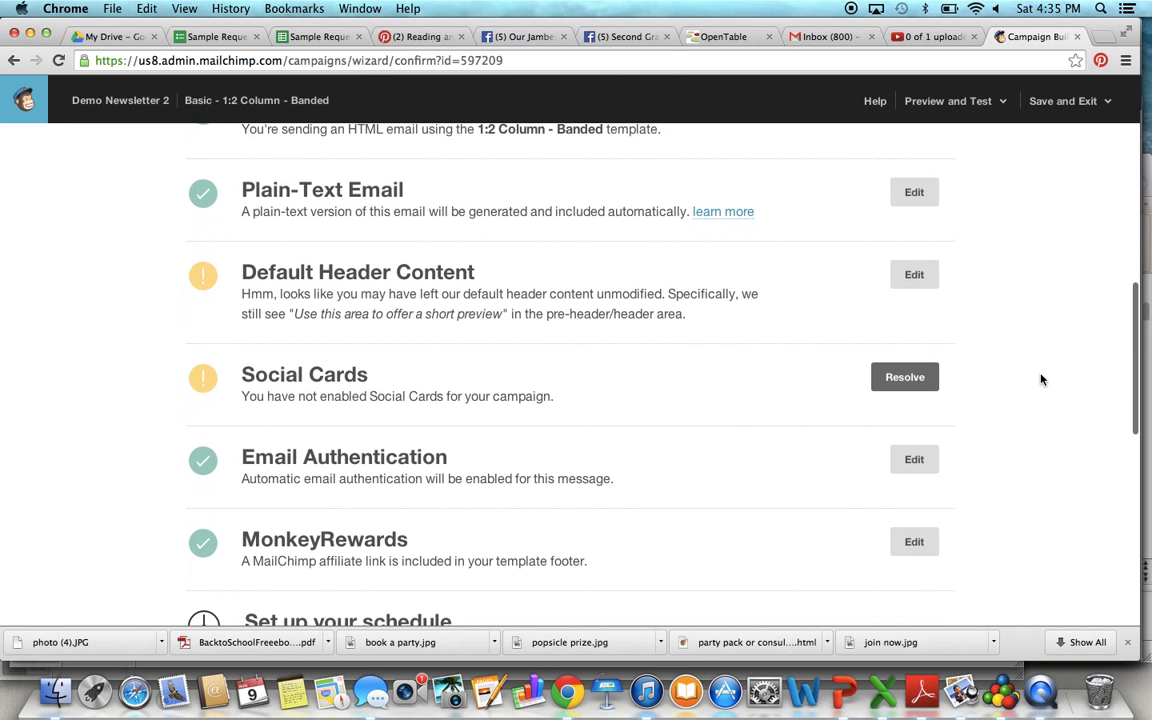
scroll(1040, 379, "down", 8)
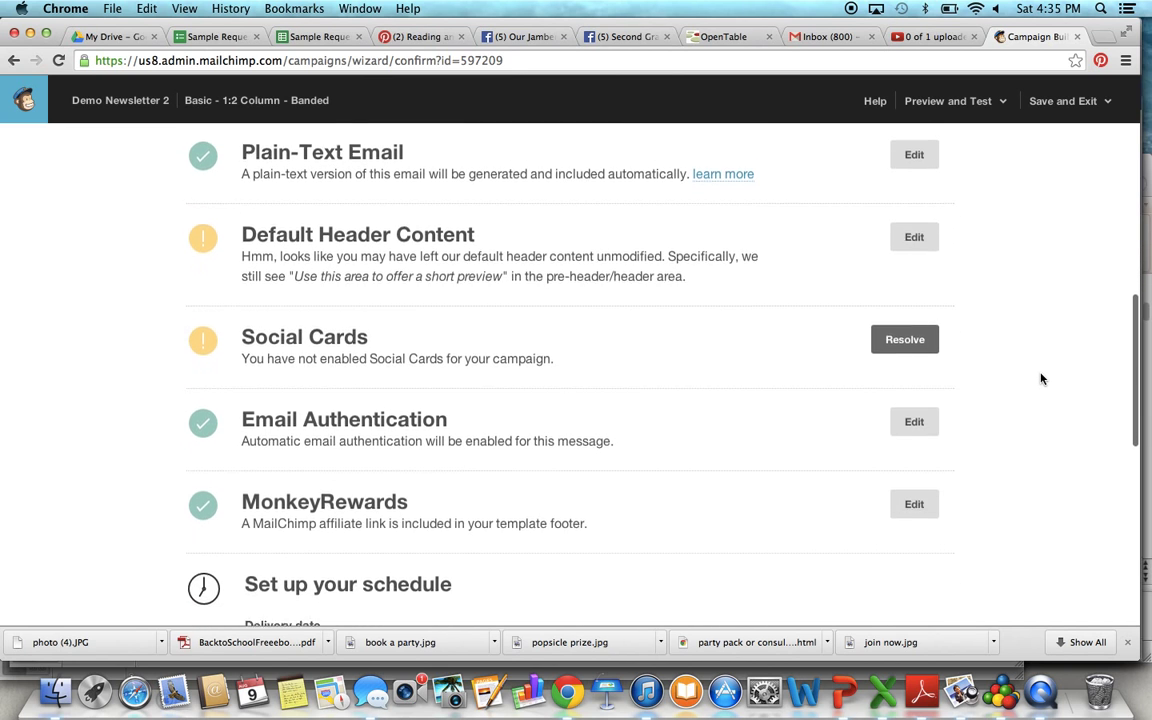
scroll(1010, 380, "down", 5)
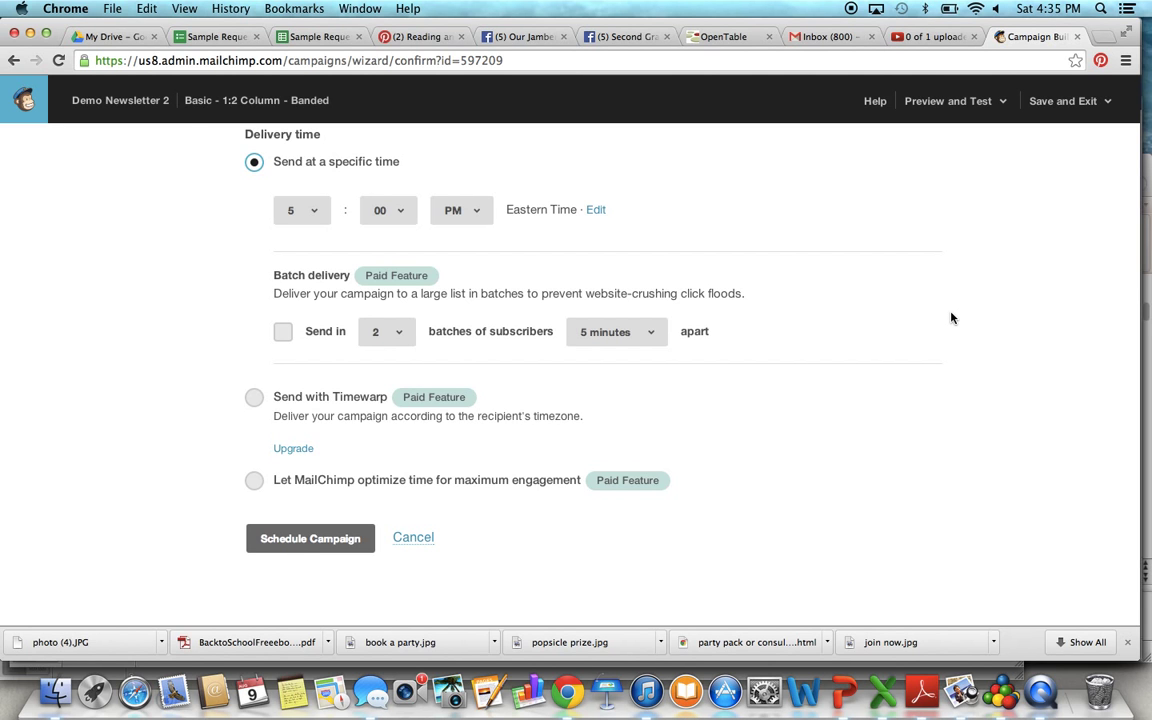
scroll(951, 318, "up", 10)
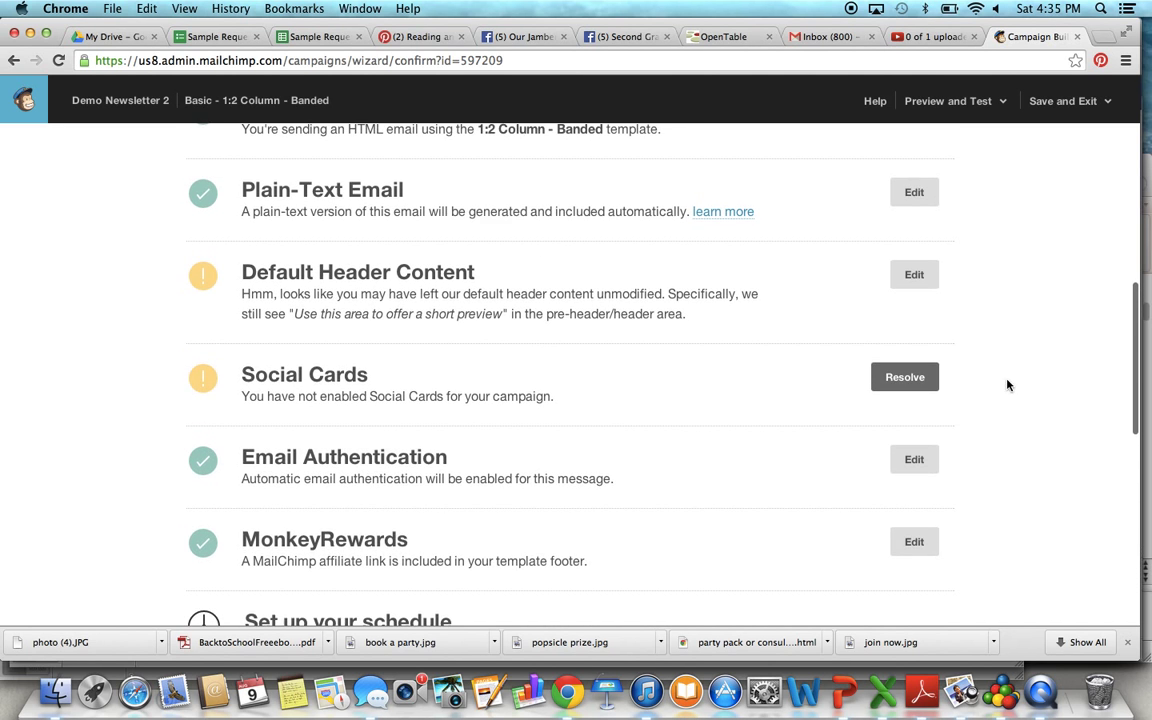
scroll(1008, 385, "up", 5)
scroll(1008, 385, "down", 4)
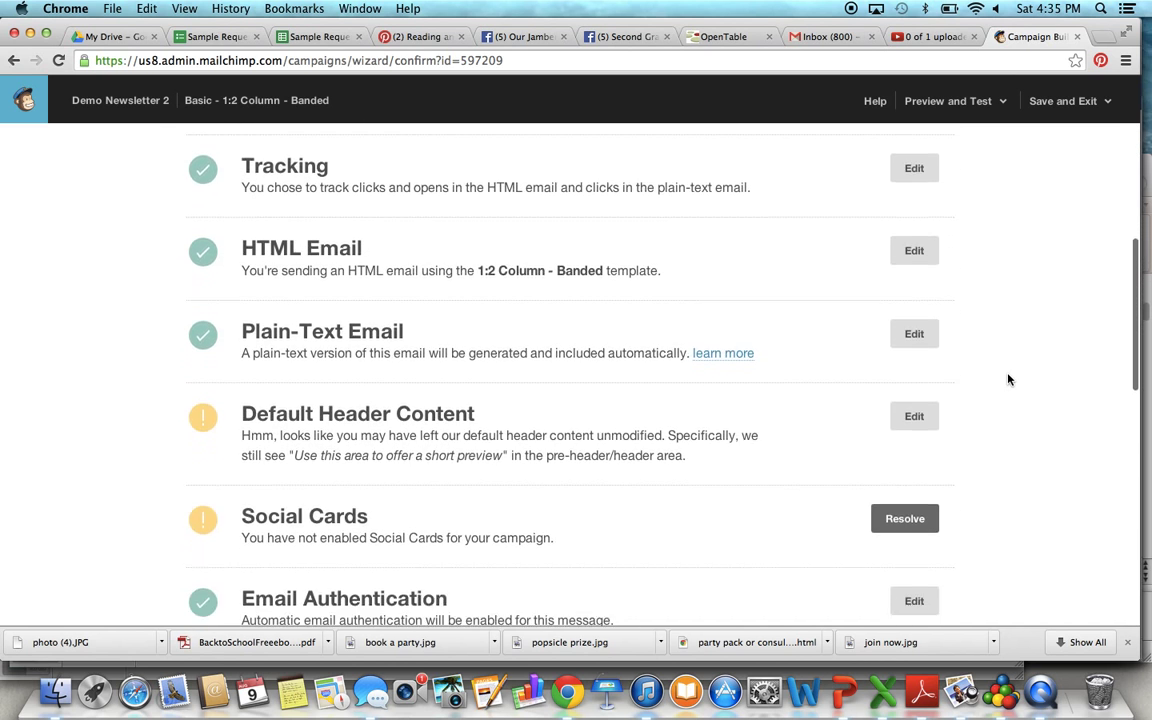
scroll(1008, 379, "down", 8)
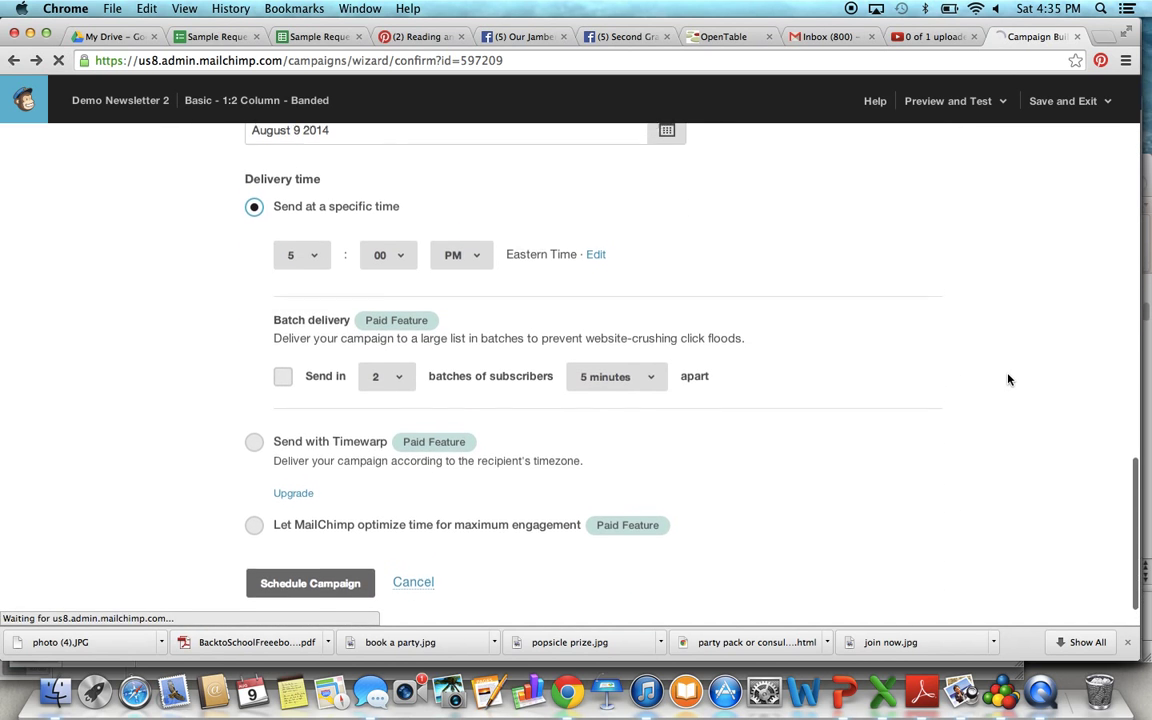
left_click(413, 582)
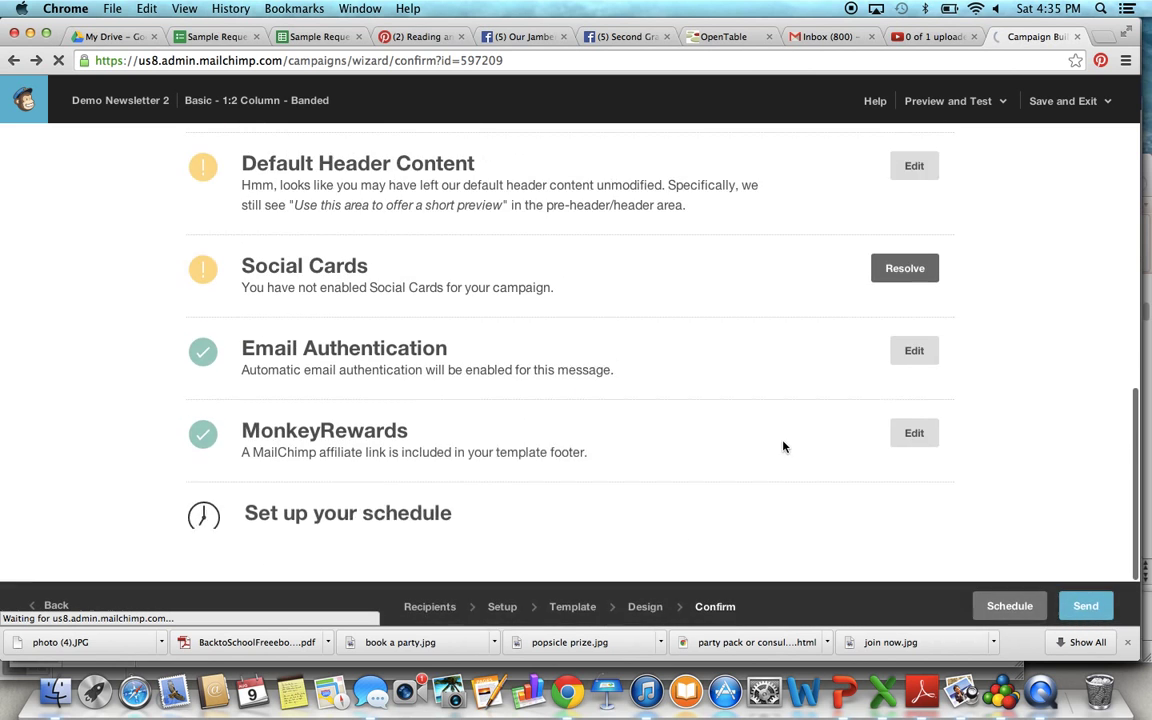
scroll(969, 357, "up", 2)
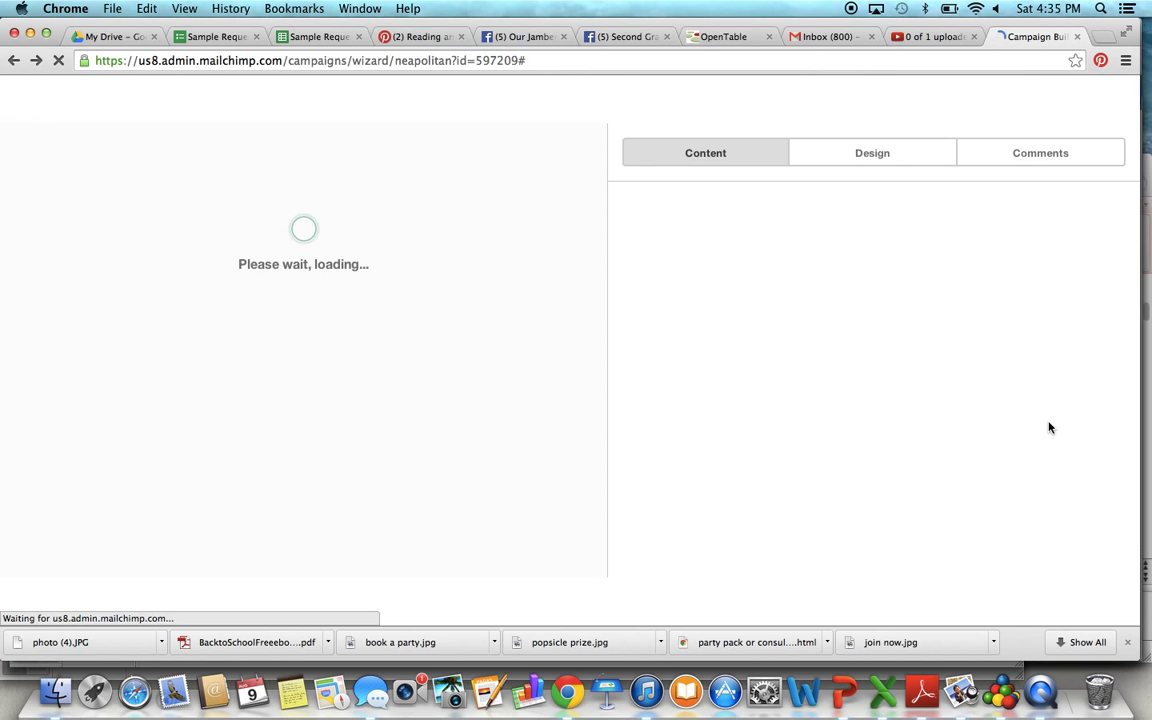